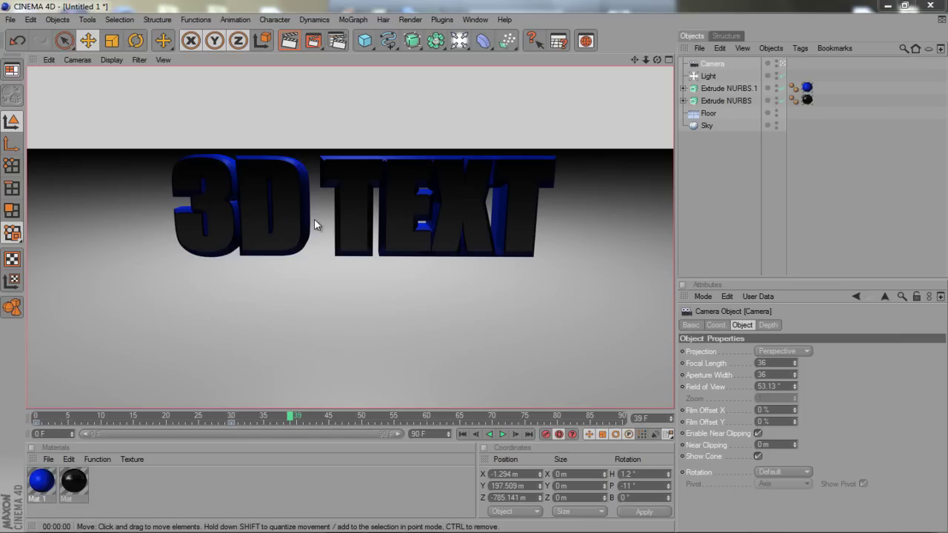
Start a new scene and add a Floor object
{"action": "left_click", "coordinate": [10, 20]}
{"action": "left_click", "coordinate": [25, 37]}
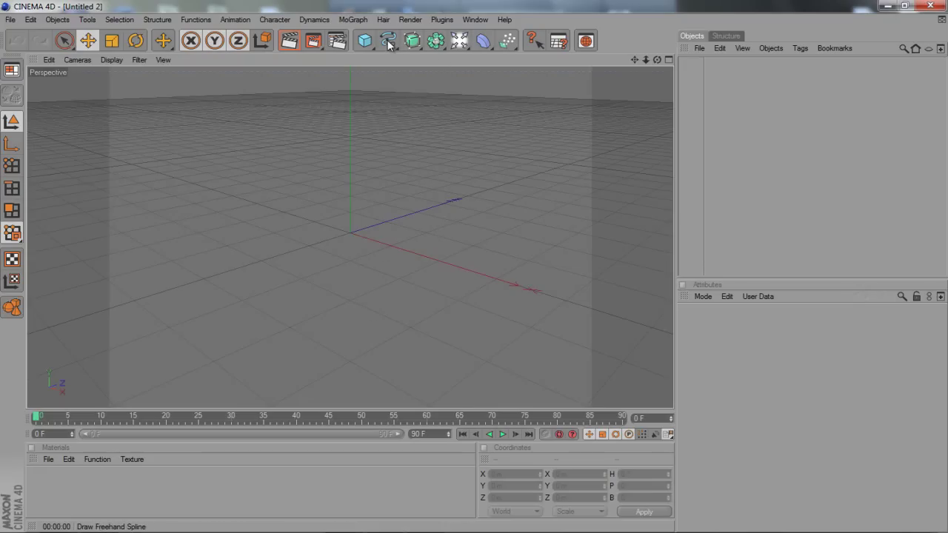
{"action": "left_click", "coordinate": [461, 43]}
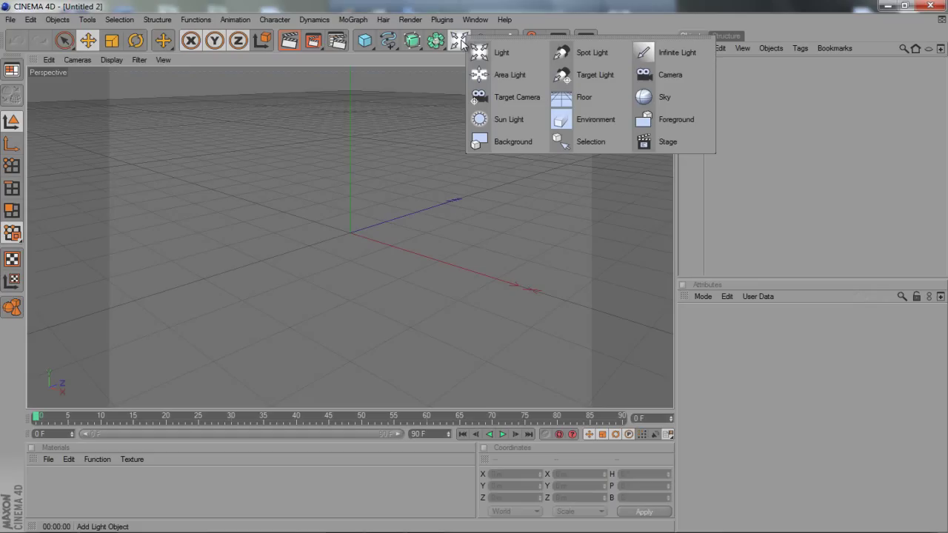
{"action": "left_click", "coordinate": [574, 97]}
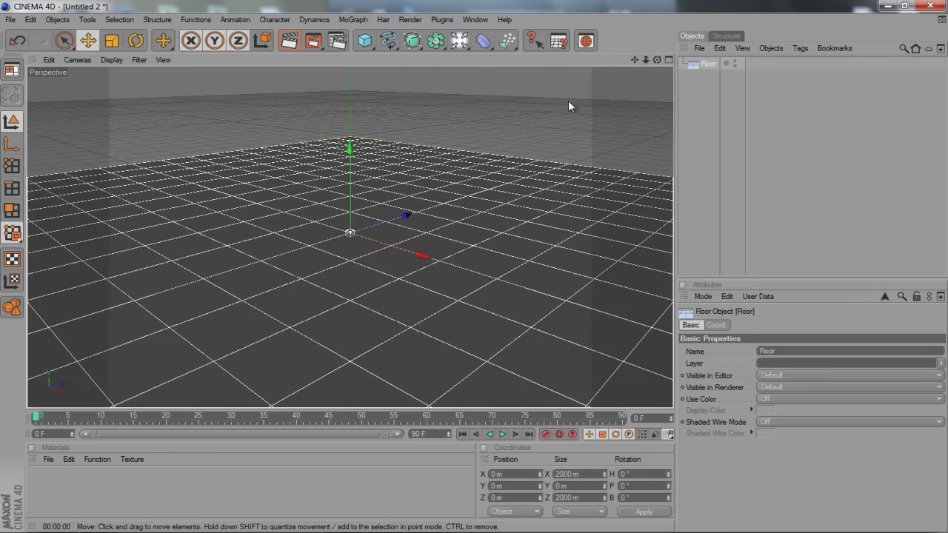
Add a Sky object to the scene
{"action": "left_click", "coordinate": [460, 40]}
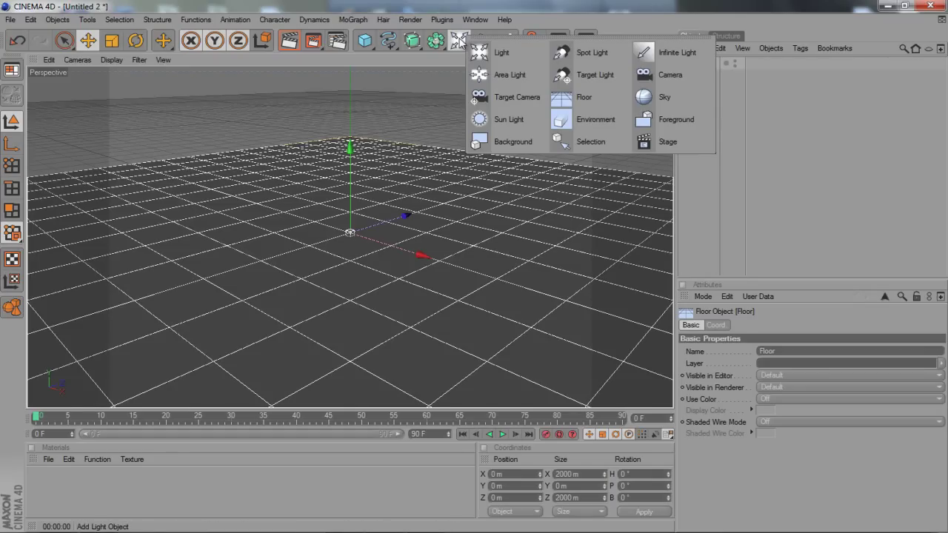
{"action": "left_click", "coordinate": [663, 97]}
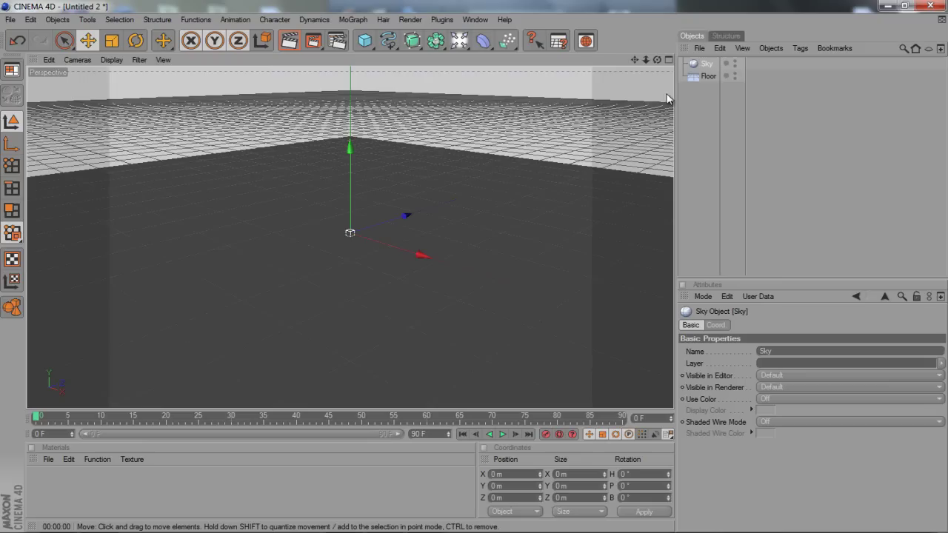
{"action": "left_click", "coordinate": [520, 135]}
{"action": "left_click", "coordinate": [488, 197]}
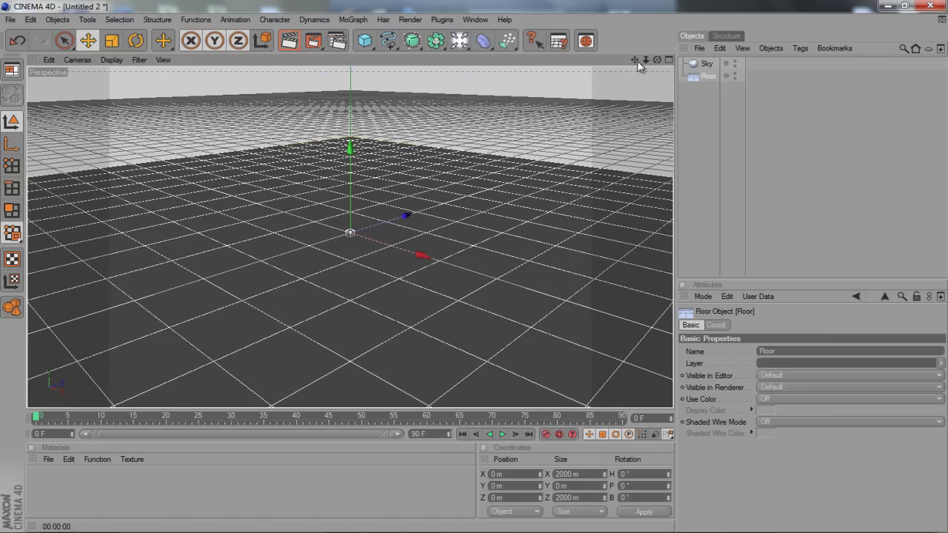
Add a Text spline at the scene's origin and set its text to "3D TEXT"
{"action": "left_click_drag", "start_coordinate": [659, 60], "coordinate": [475, 269]}
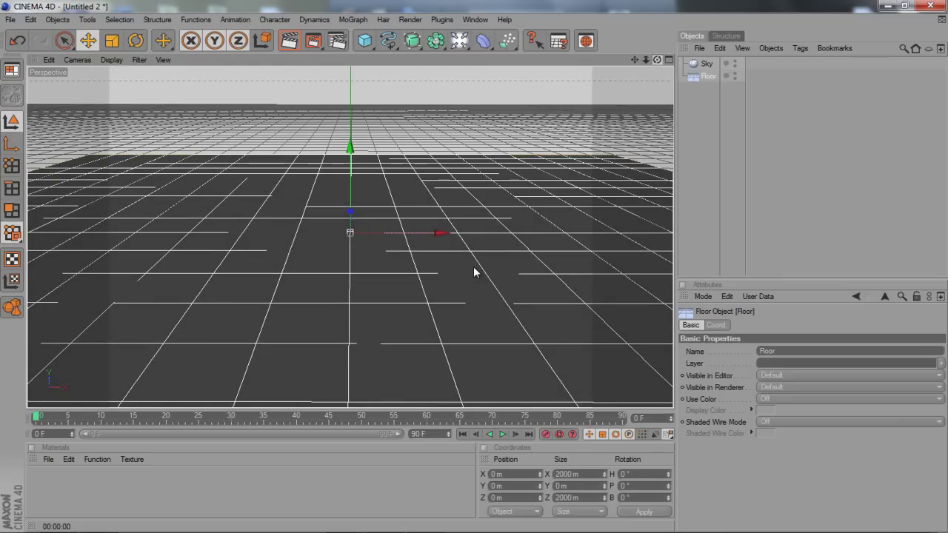
{"action": "left_click", "coordinate": [389, 43]}
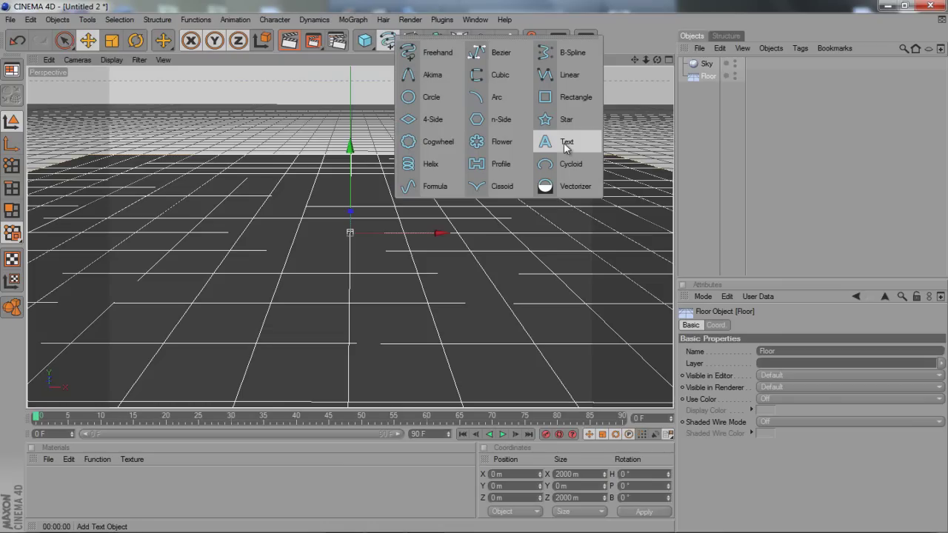
{"action": "left_click", "coordinate": [565, 144]}
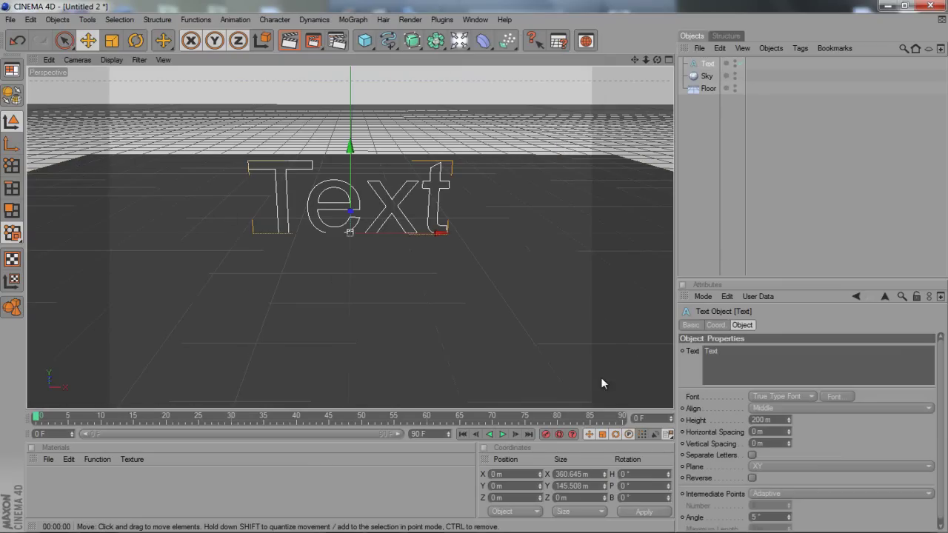
{"action": "double_click", "coordinate": [710, 353]}
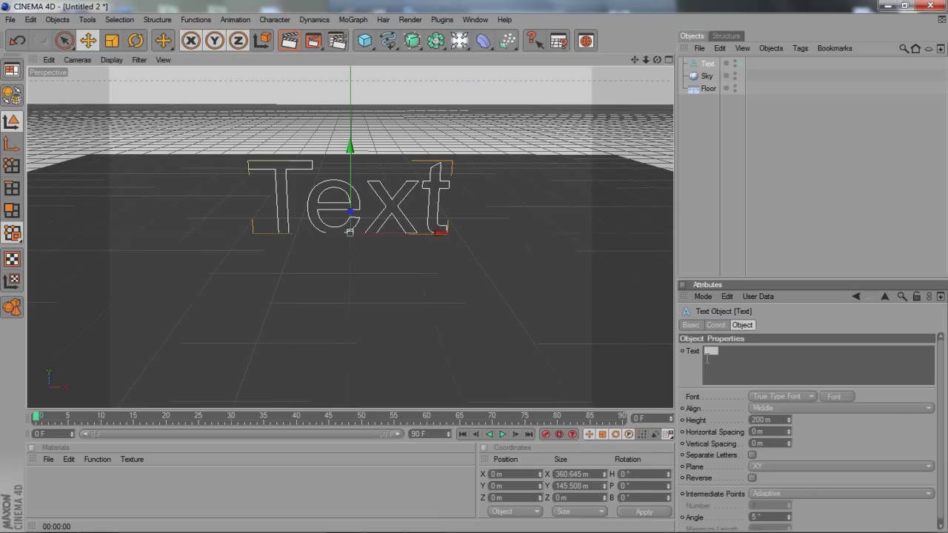
{"action": "type", "text": "3D TEXT"}
{"action": "left_click", "coordinate": [529, 261]}
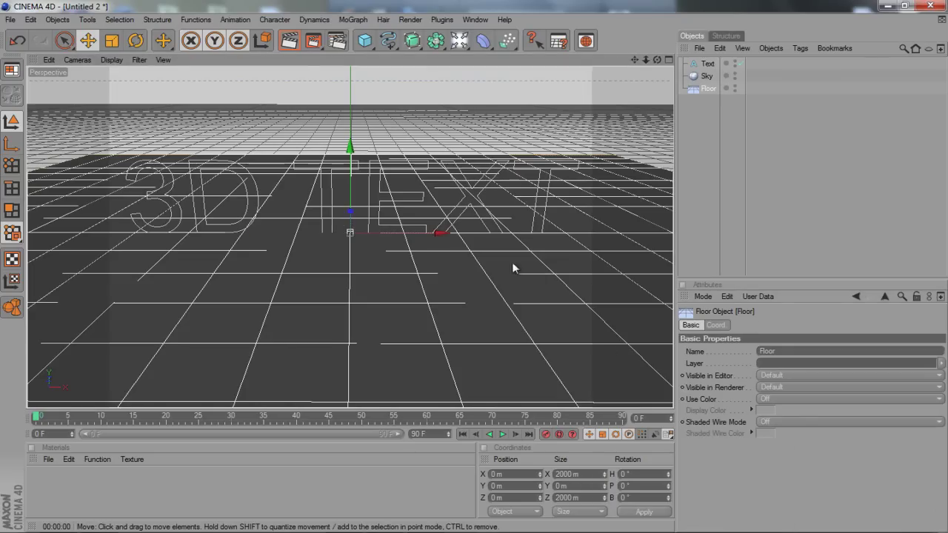
Set the text spline's font to Impact with the Bold style, and preview-render the view
{"action": "left_click", "coordinate": [428, 179]}
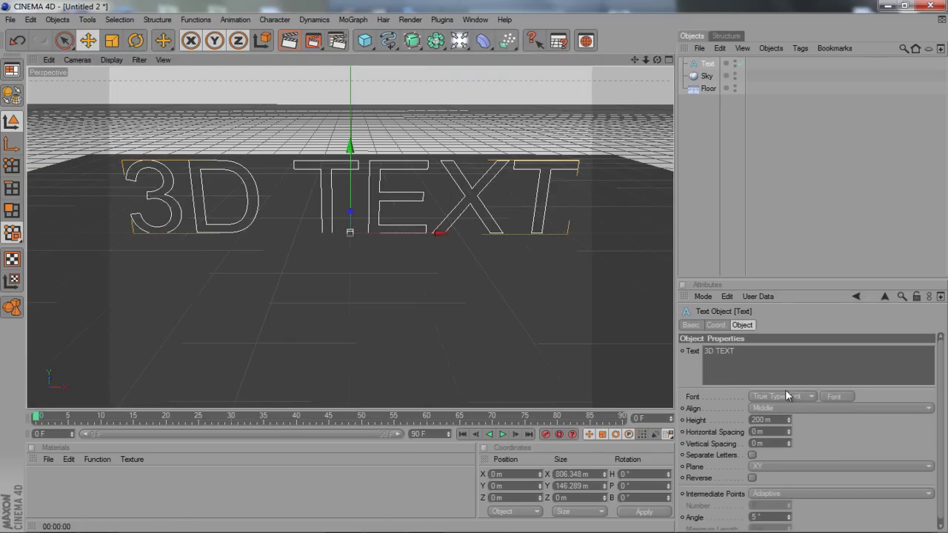
{"action": "left_click", "coordinate": [835, 396]}
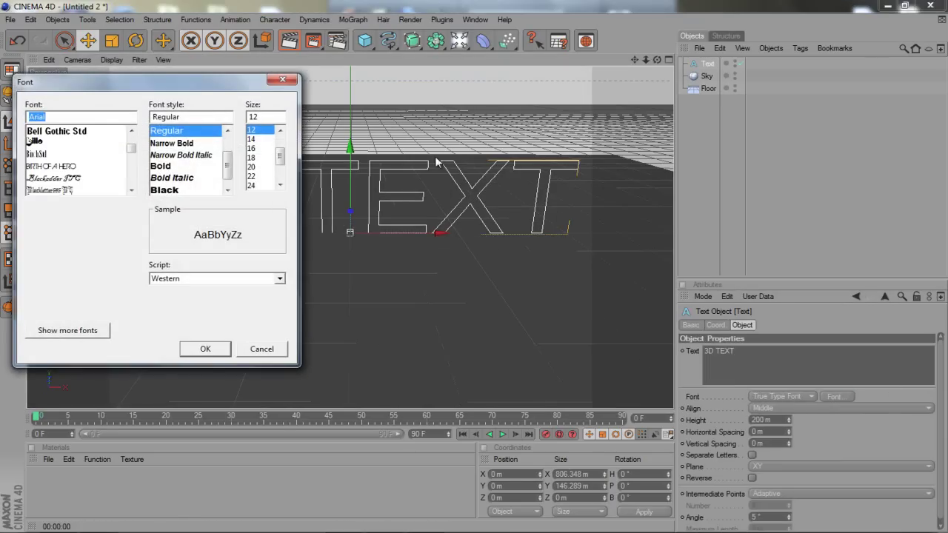
{"action": "left_click_drag", "start_coordinate": [132, 149], "coordinate": [136, 156]}
{"action": "left_click", "coordinate": [131, 191]}
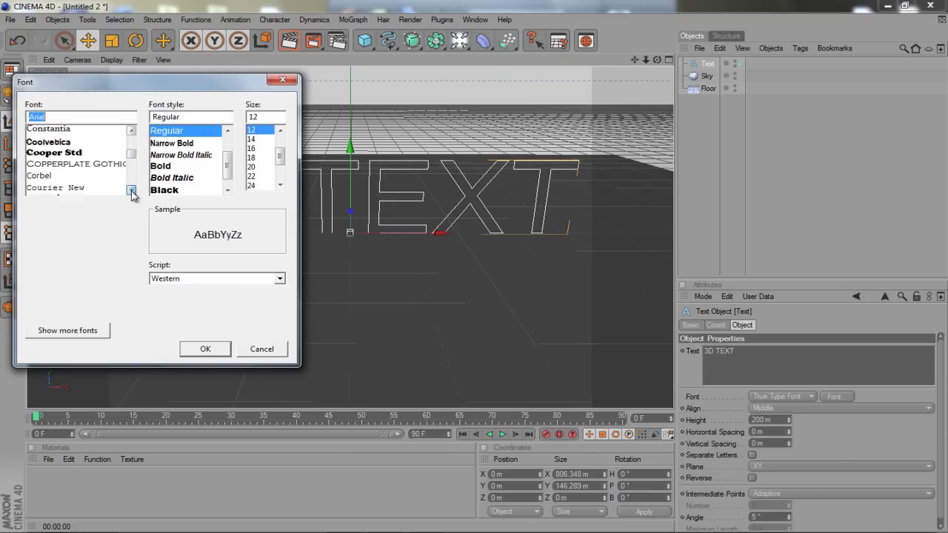
{"action": "left_click_drag", "start_coordinate": [131, 191], "coordinate": [132, 191]}
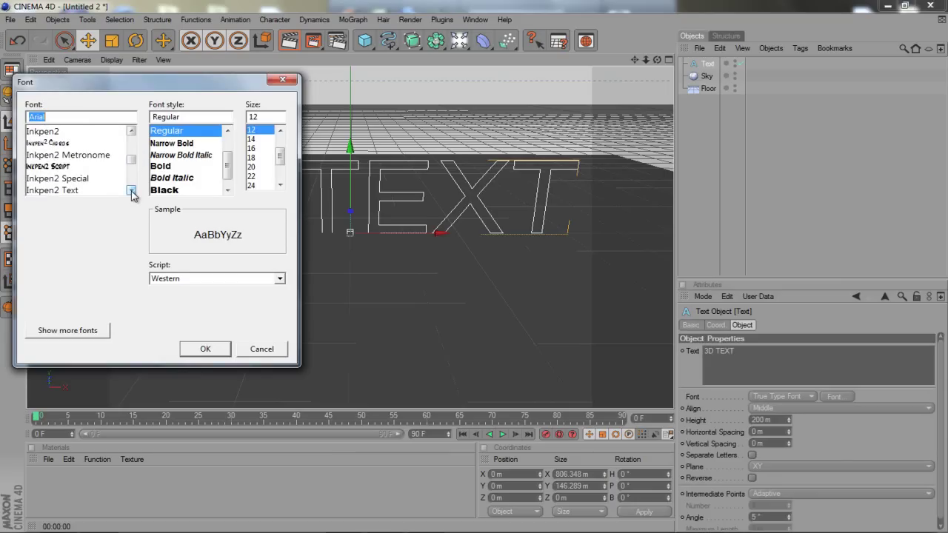
{"action": "left_click", "coordinate": [131, 132]}
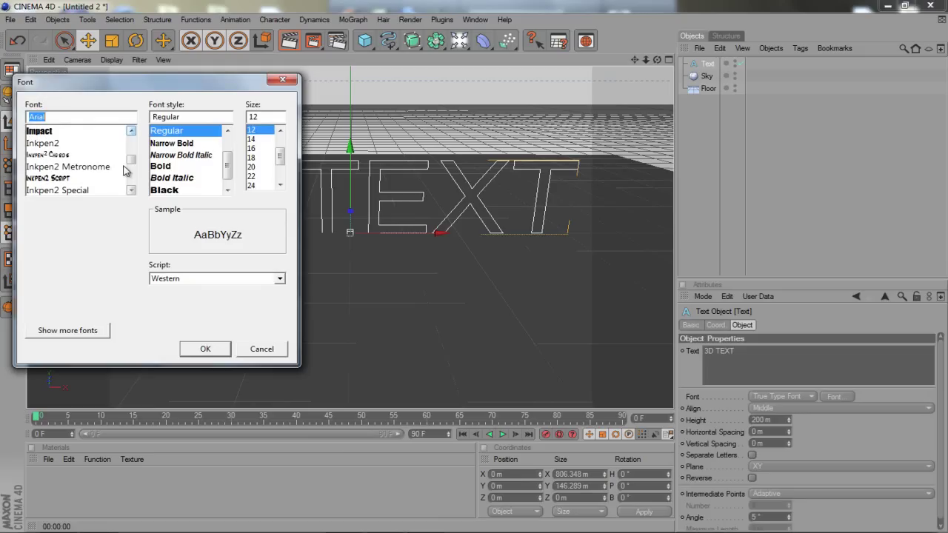
{"action": "left_click", "coordinate": [40, 133]}
{"action": "left_click", "coordinate": [174, 156]}
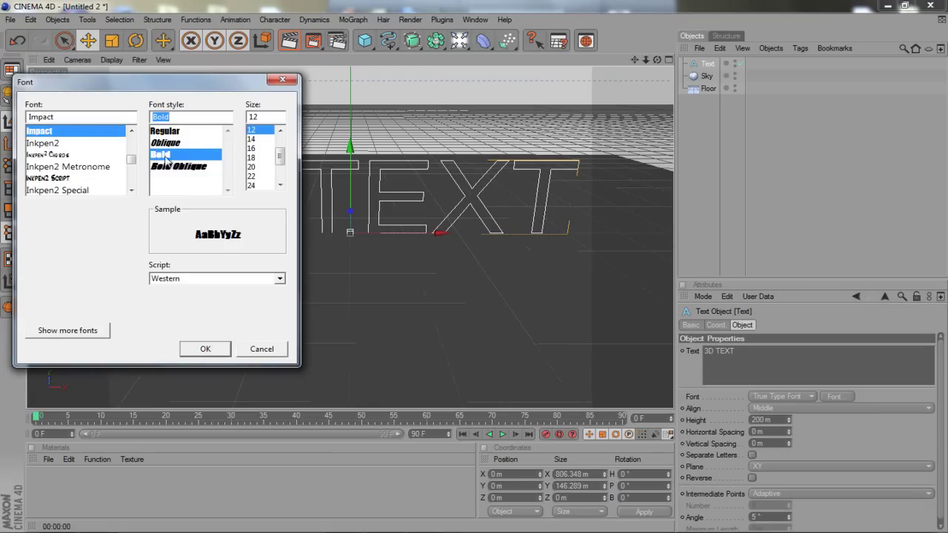
{"action": "left_click", "coordinate": [181, 134]}
{"action": "left_click", "coordinate": [155, 155]}
{"action": "left_click", "coordinate": [207, 350]}
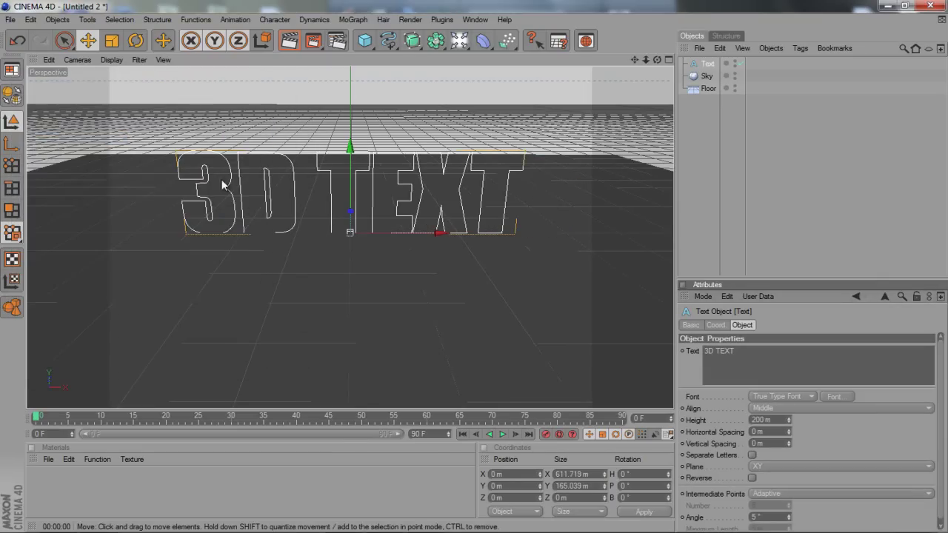
{"action": "left_click", "coordinate": [289, 41]}
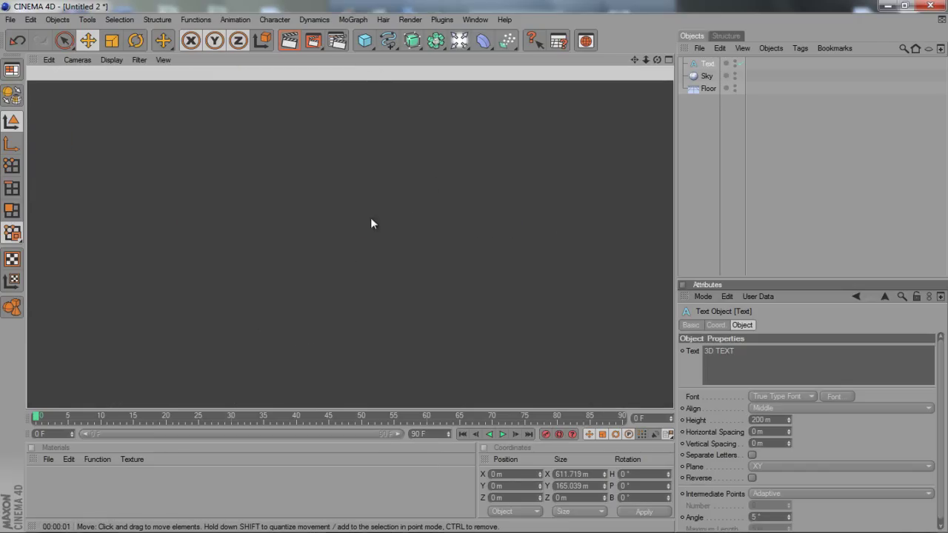
{"action": "left_click", "coordinate": [357, 185]}
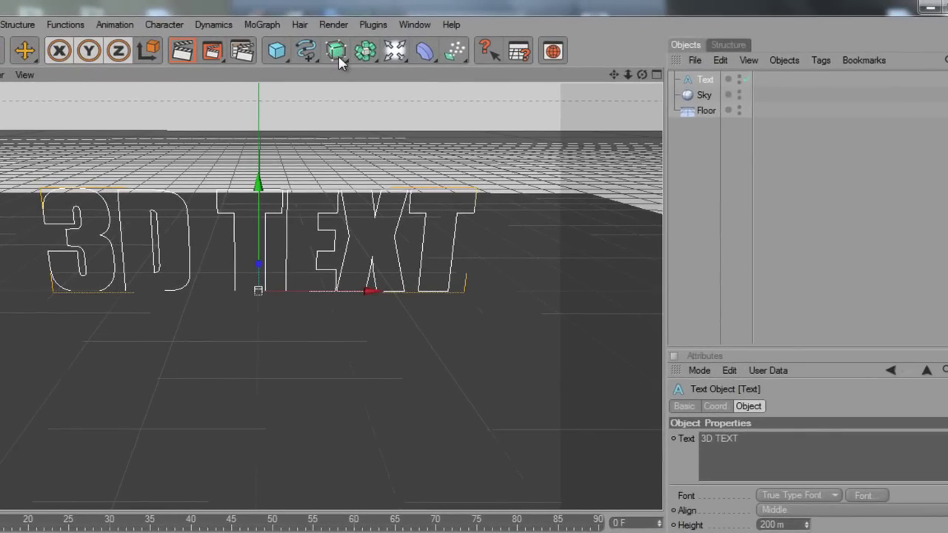
Add an Extrude NURBS object and nest the Text spline under it as its child
{"action": "left_click", "coordinate": [338, 54]}
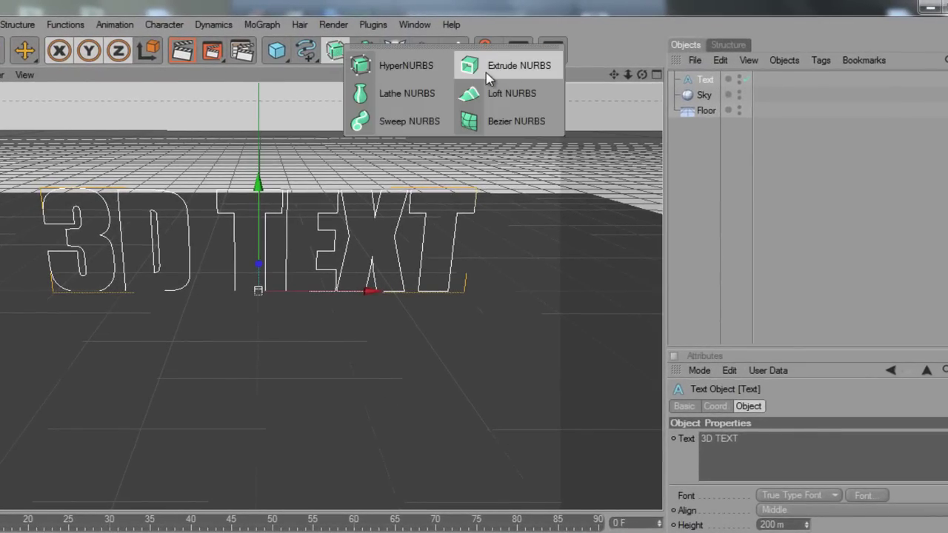
{"action": "left_click", "coordinate": [489, 72]}
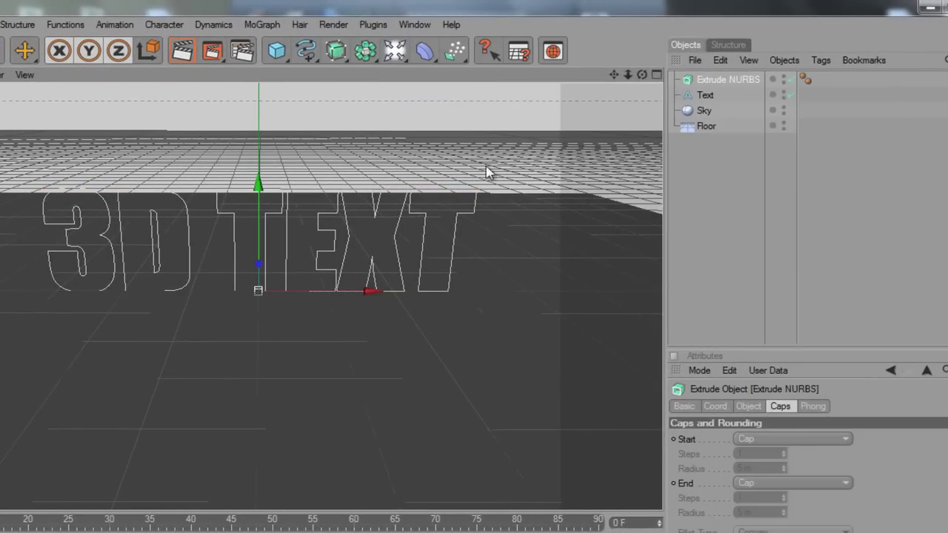
{"action": "left_click", "coordinate": [712, 96]}
{"action": "left_click_drag", "start_coordinate": [711, 96], "coordinate": [719, 86]}
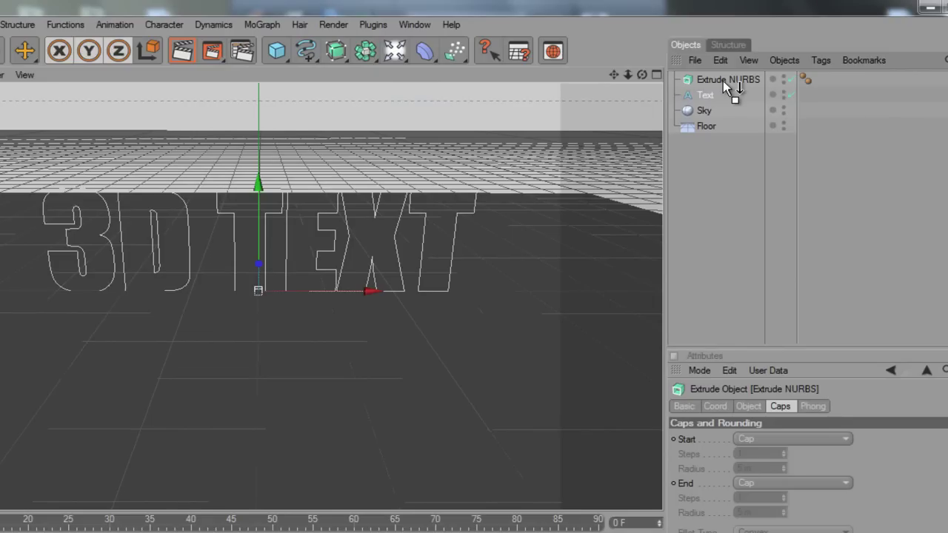
{"action": "mouse_move", "coordinate": [723, 81]}
{"action": "left_mouse_down"}
{"action": "mouse_move", "coordinate": [711, 95]}
{"action": "mouse_move", "coordinate": [723, 87]}
{"action": "left_mouse_up"}
{"action": "left_click", "coordinate": [717, 97]}
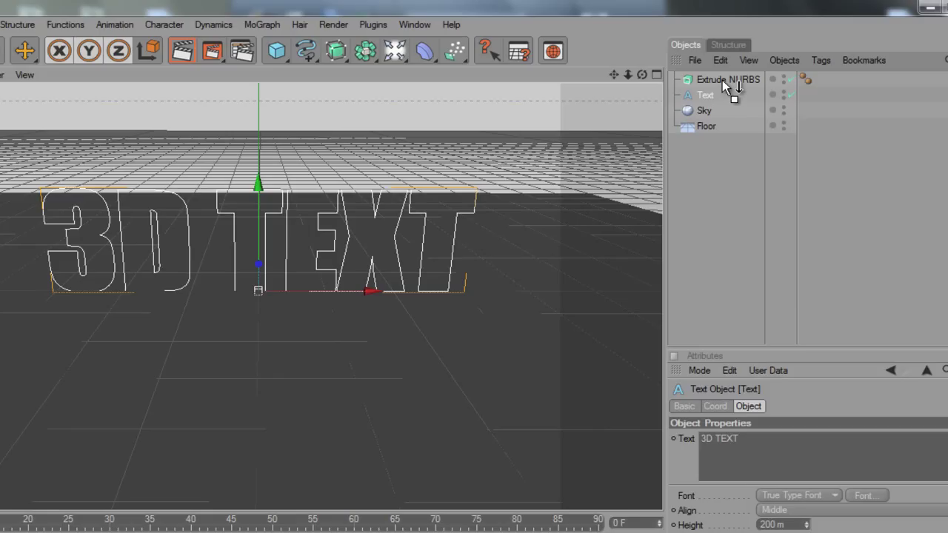
{"action": "left_click_drag", "start_coordinate": [722, 81], "coordinate": [722, 80]}
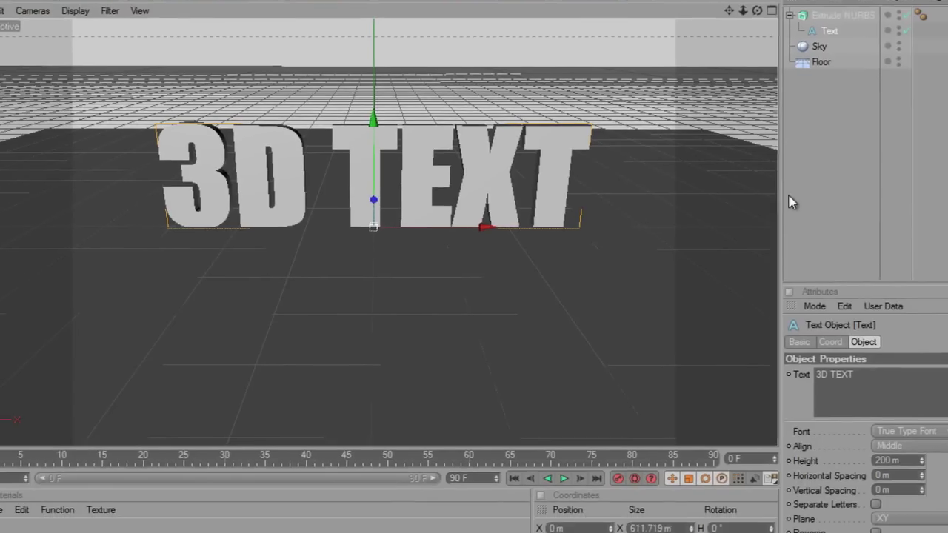
Duplicate the Extrude NURBS together with its text, and collapse both objects in the hierarchy
{"action": "left_click", "coordinate": [674, 261]}
{"action": "left_click_drag", "start_coordinate": [762, 8], "coordinate": [535, 273]}
{"action": "left_click_drag", "start_coordinate": [761, 8], "coordinate": [532, 271]}
{"action": "left_click", "coordinate": [821, 14]}
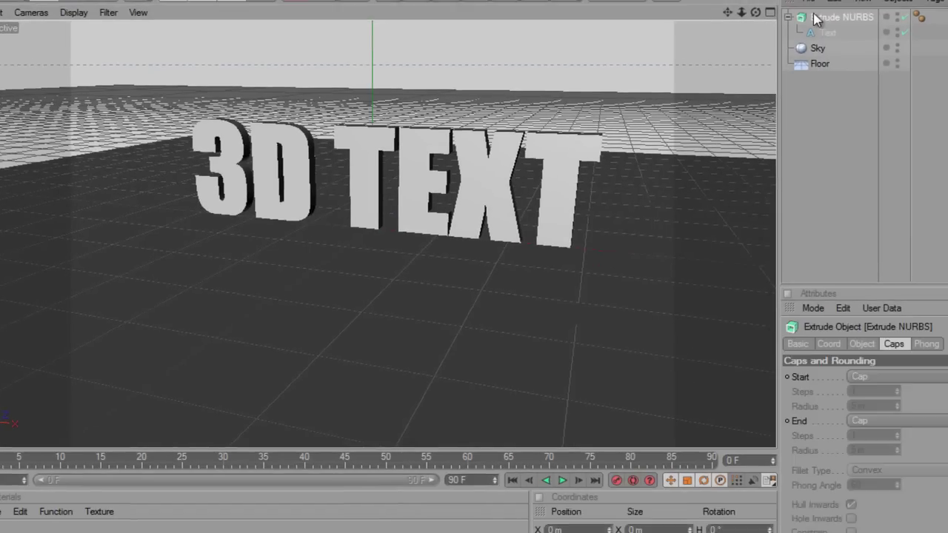
{"action": "left_click", "coordinate": [792, 28]}
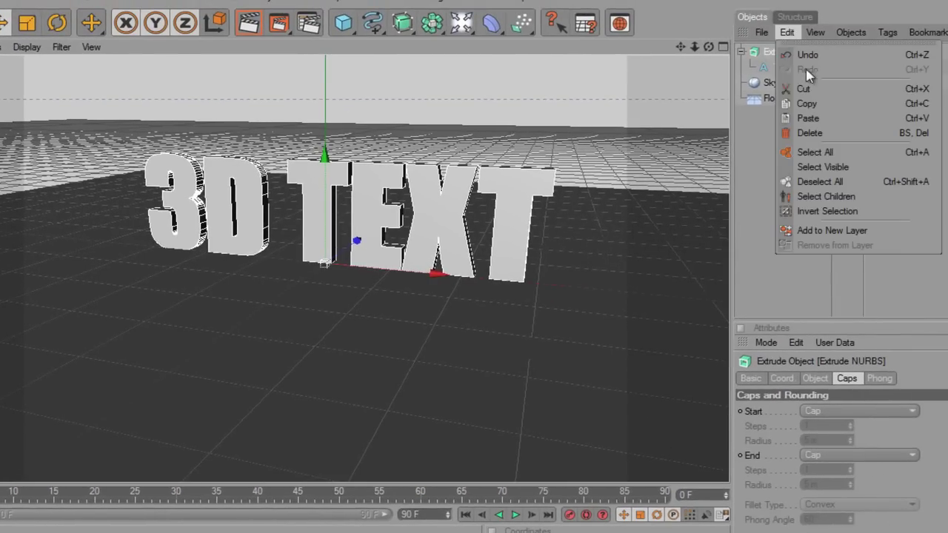
{"action": "left_click", "coordinate": [813, 105]}
{"action": "left_click", "coordinate": [786, 32]}
{"action": "left_click", "coordinate": [811, 118]}
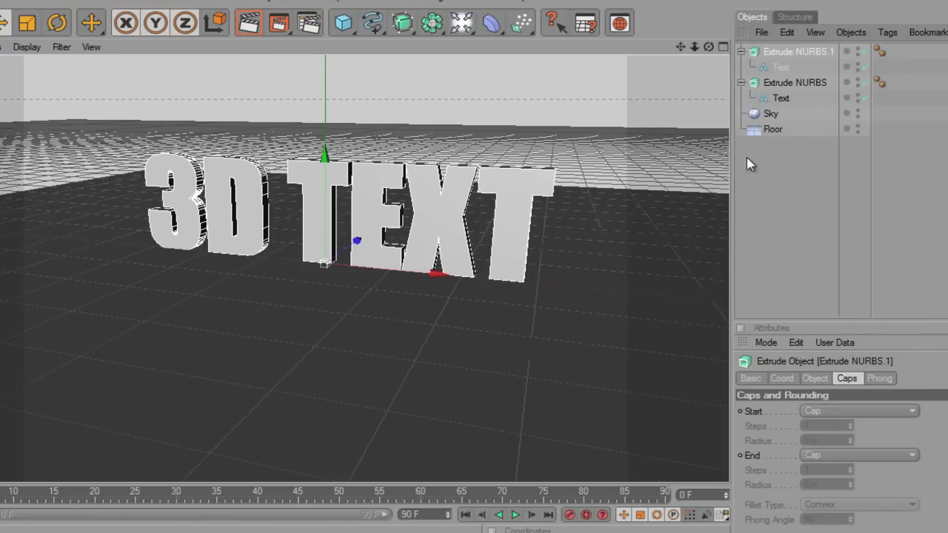
{"action": "left_click", "coordinate": [779, 213]}
{"action": "left_click", "coordinate": [742, 51]}
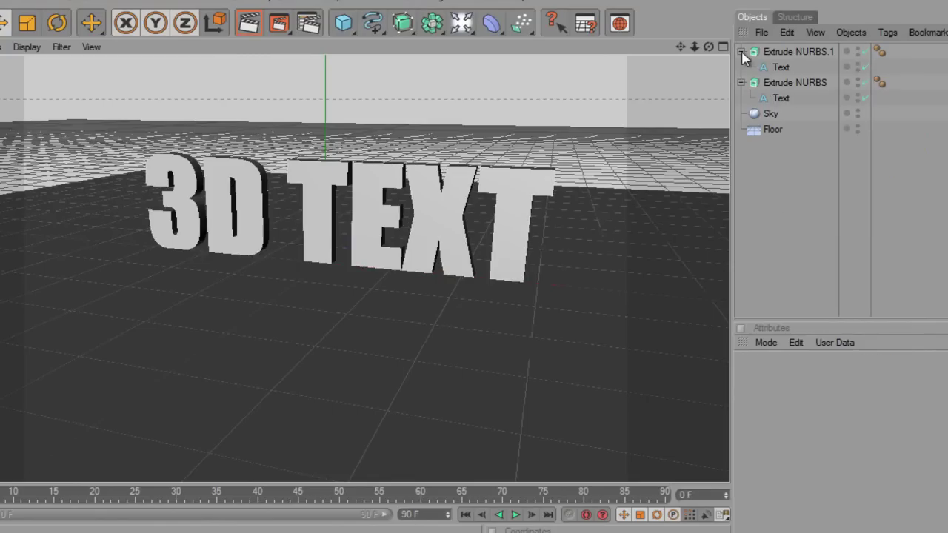
{"action": "left_click", "coordinate": [741, 67]}
Set the original Extrude NURBS's extrusion movement along Z to 60 m
{"action": "left_click", "coordinate": [785, 69]}
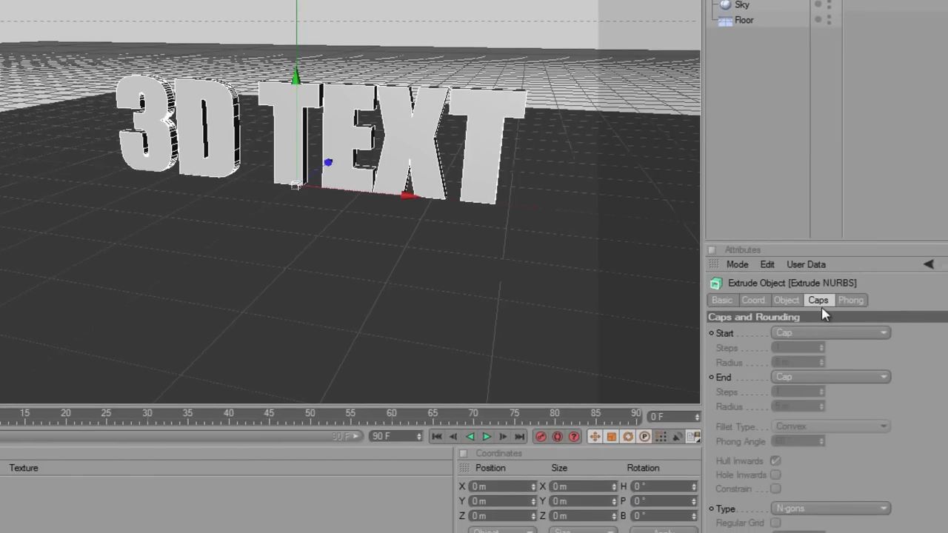
{"action": "left_click", "coordinate": [820, 379]}
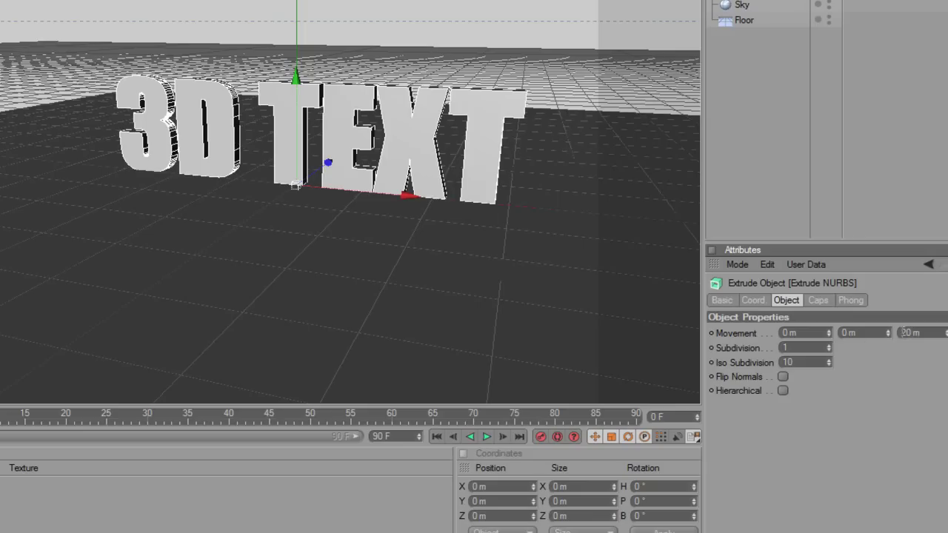
{"action": "double_click", "coordinate": [911, 333]}
{"action": "type", "text": "60"}
{"action": "key", "text": "Return"}
{"action": "left_click_drag", "start_coordinate": [422, 215], "coordinate": [450, 232], "text": "alt"}
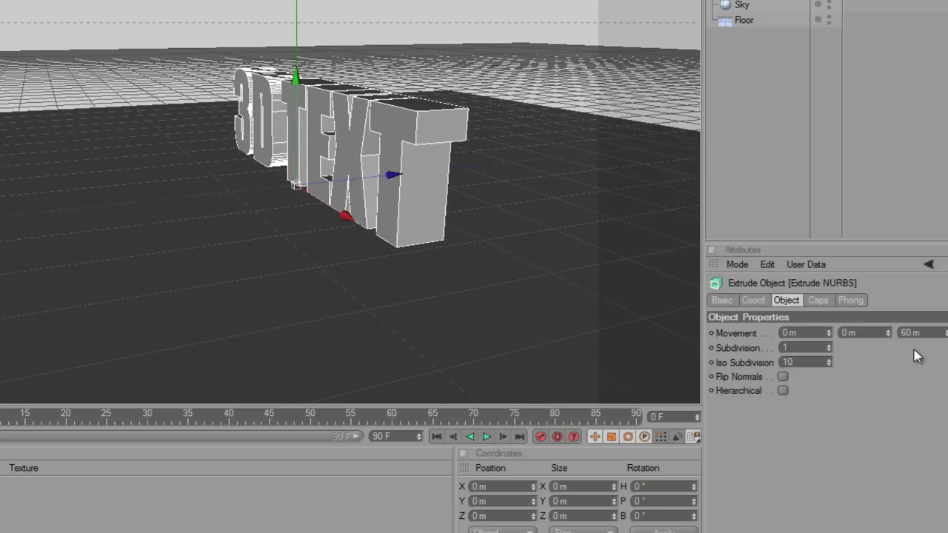
Set the duplicate Extrude NURBS.1's extrusion movement along Z to 40 m
{"action": "left_click", "coordinate": [747, 123]}
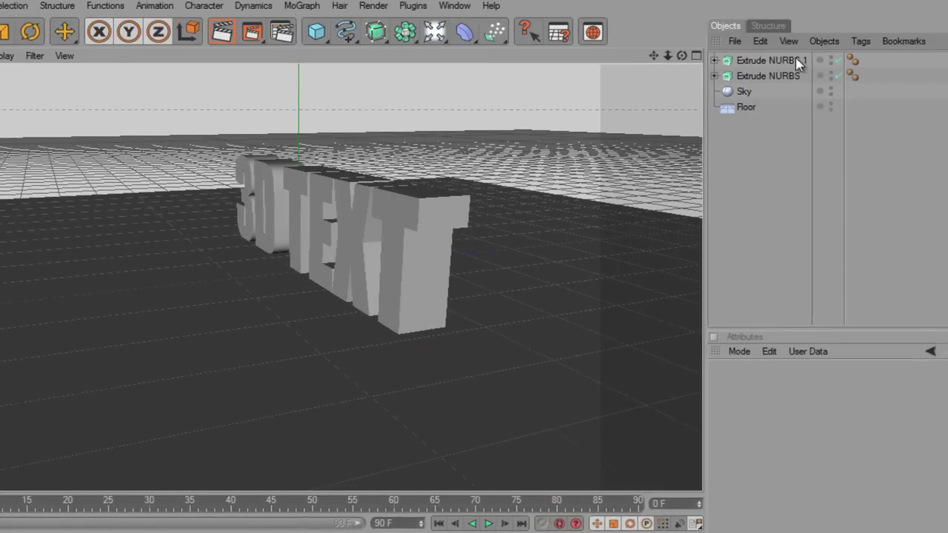
{"action": "left_click", "coordinate": [799, 65]}
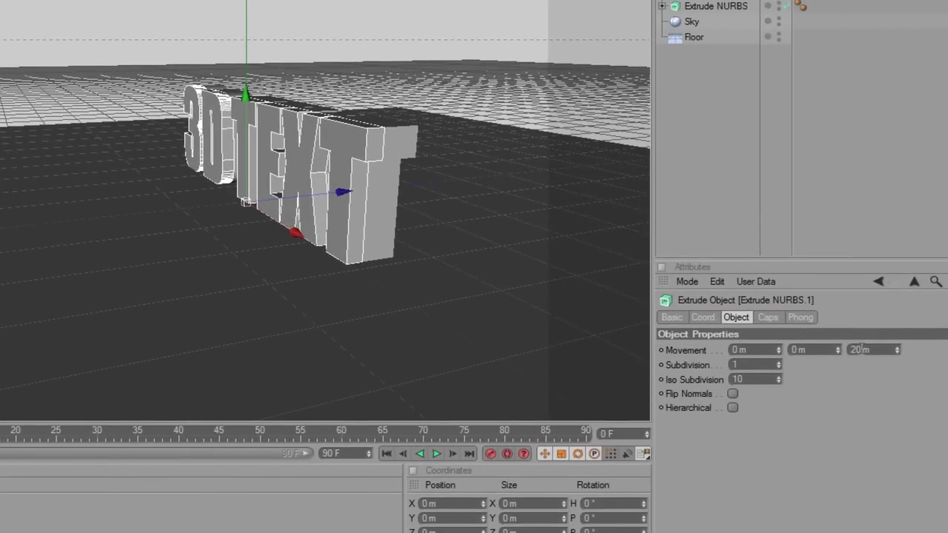
{"action": "left_click_drag", "start_coordinate": [918, 439], "coordinate": [883, 453]}
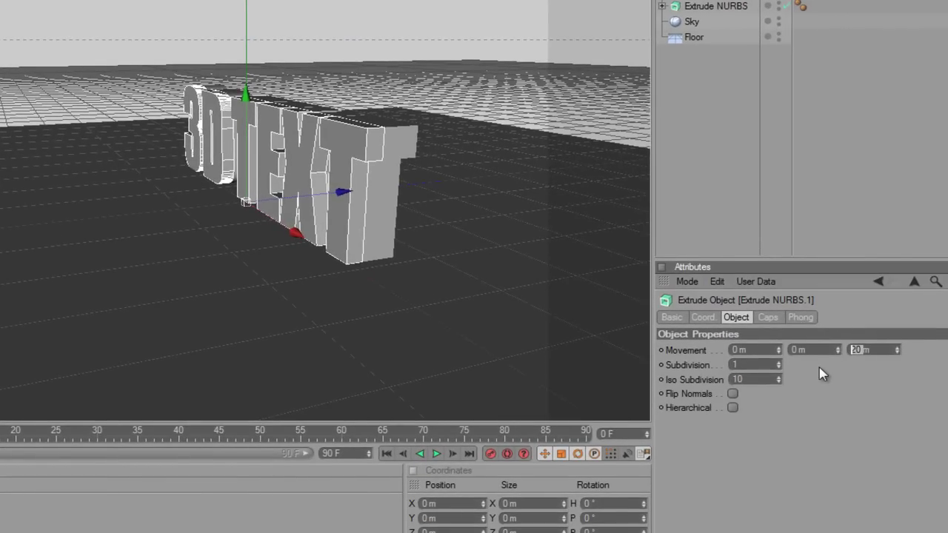
{"action": "key", "text": "Return"}
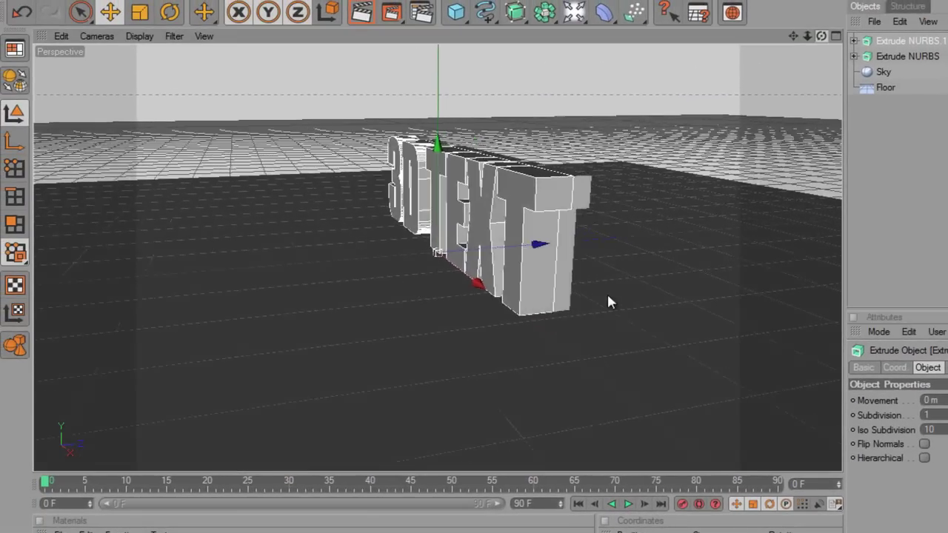
Move Extrude NURBS.1 back along Z to about 19.5 m so it sits behind the front text layer
{"action": "mouse_move", "coordinate": [608, 295]}
{"action": "left_mouse_down", "text": "alt"}
{"action": "mouse_move", "coordinate": [586, 296]}
{"action": "mouse_move", "coordinate": [594, 294]}
{"action": "left_mouse_up", "text": "alt"}
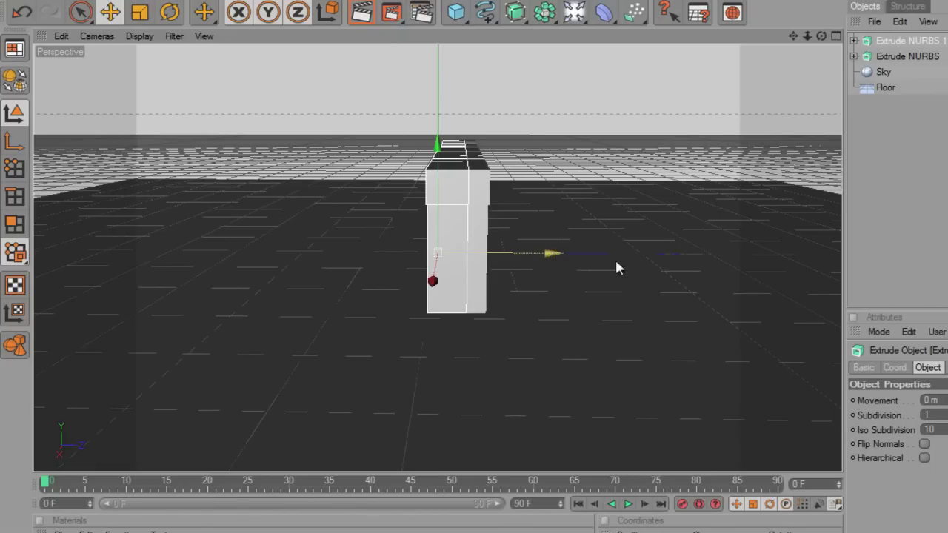
{"action": "left_click_drag", "start_coordinate": [824, 35], "coordinate": [593, 300]}
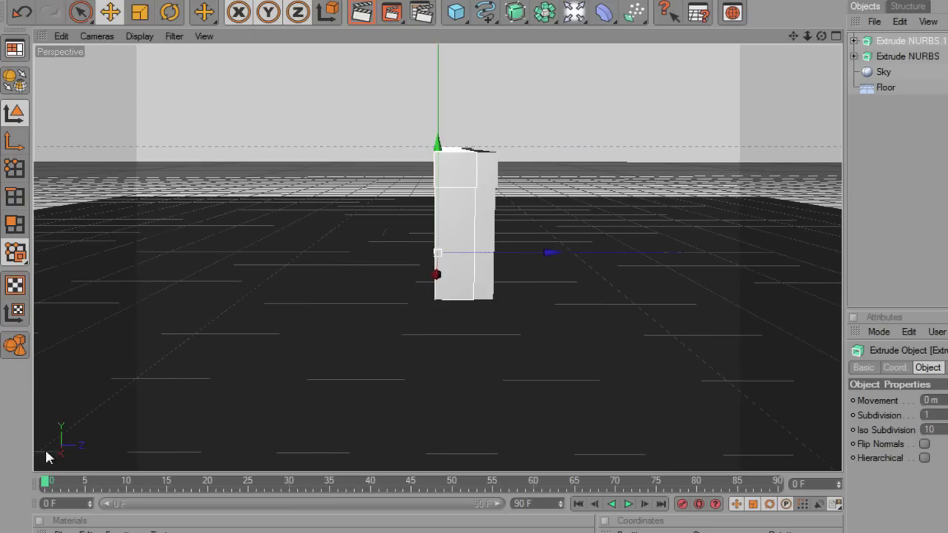
{"action": "left_click_drag", "start_coordinate": [497, 258], "coordinate": [592, 300]}
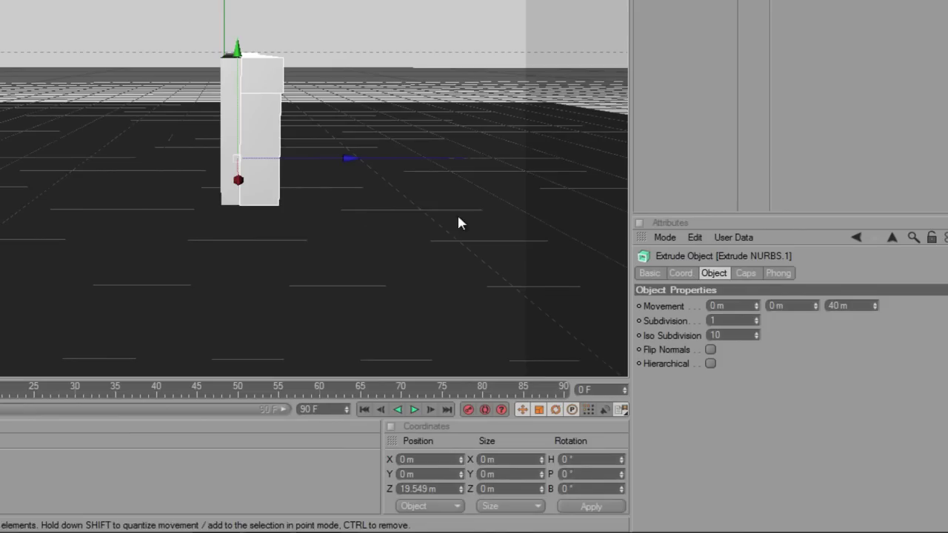
Set Extrude NURBS.1's start cap to Fillet Cap with a radius of 10 m
{"action": "left_click", "coordinate": [746, 274]}
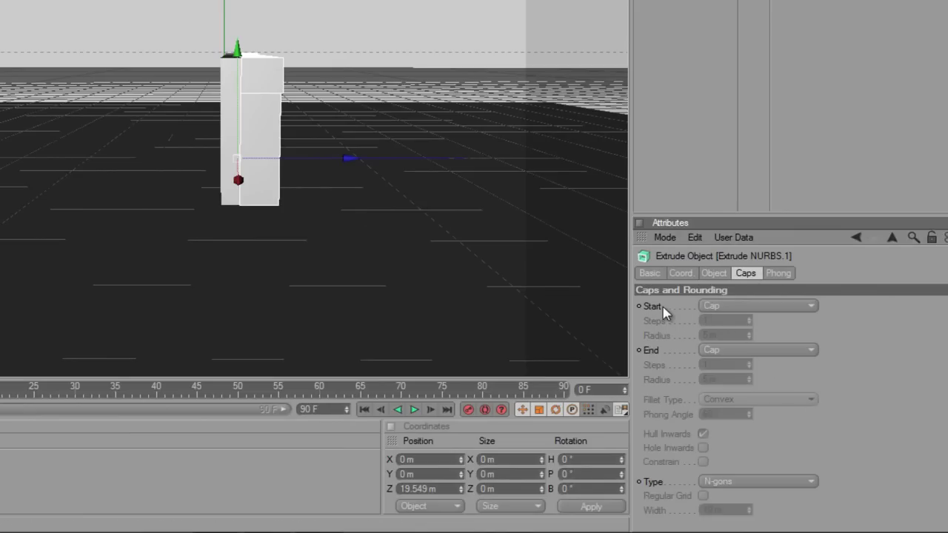
{"action": "left_click", "coordinate": [741, 311]}
{"action": "left_click", "coordinate": [725, 366]}
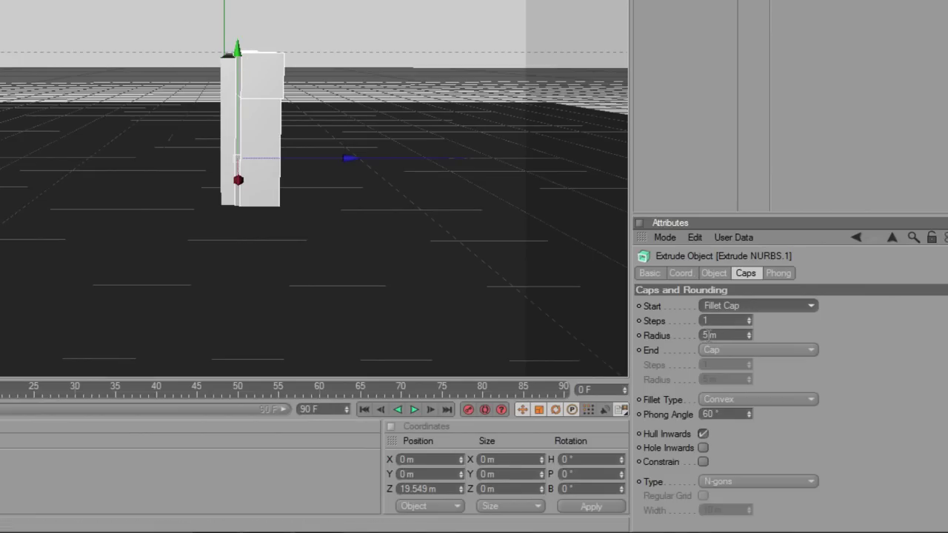
{"action": "double_click", "coordinate": [706, 335]}
{"action": "key", "text": "Return"}
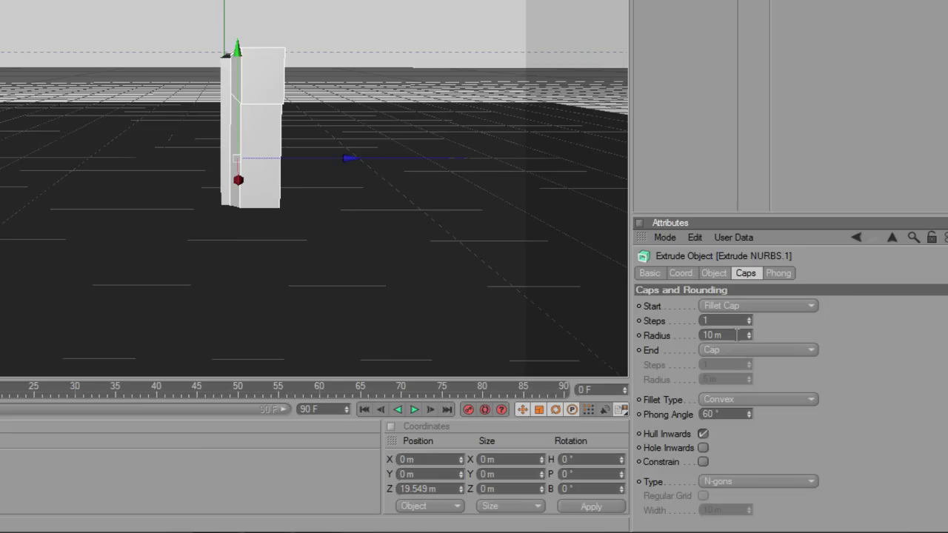
Set Extrude NURBS.1's end cap to Fillet Cap with a radius of 10 m
{"action": "left_click", "coordinate": [715, 354]}
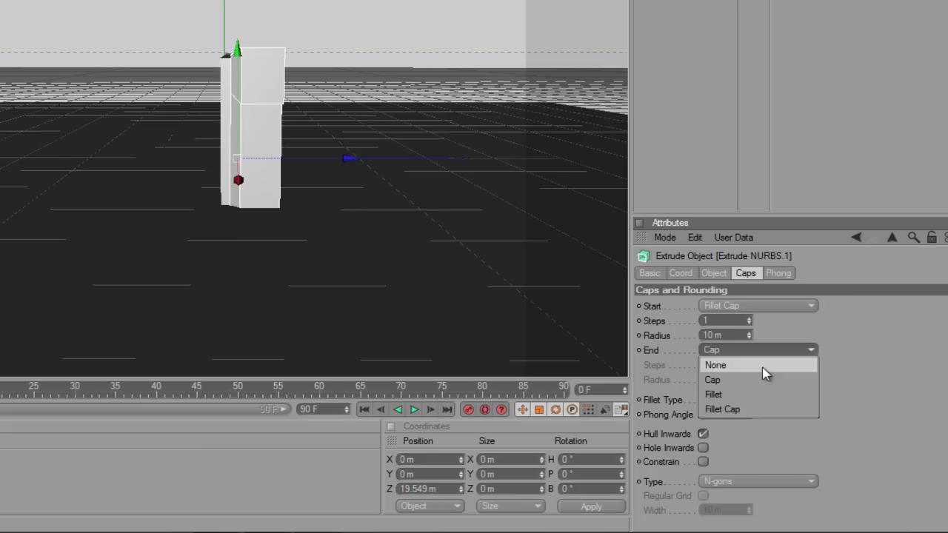
{"action": "left_click", "coordinate": [723, 409]}
{"action": "left_click", "coordinate": [724, 409]}
{"action": "double_click", "coordinate": [710, 379]}
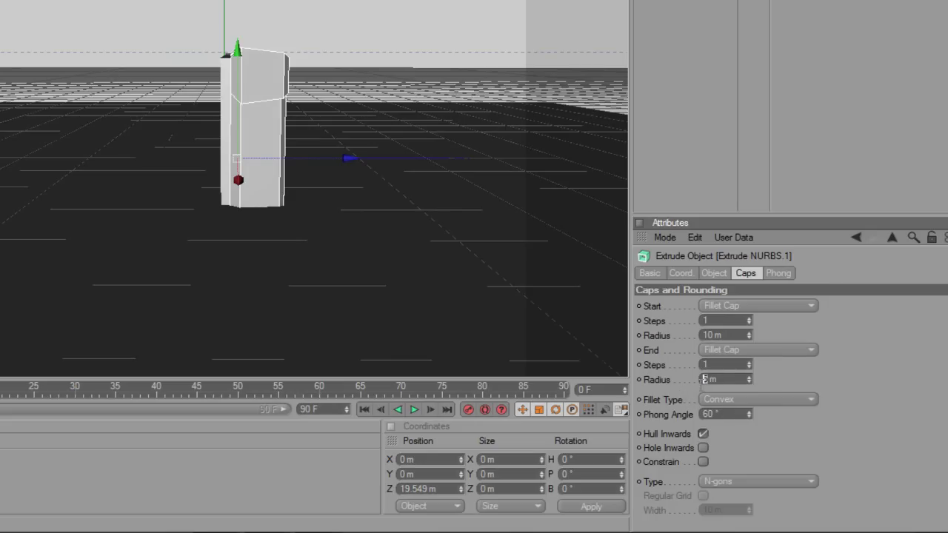
{"action": "type", "text": "10"}
{"action": "key", "text": "Return"}
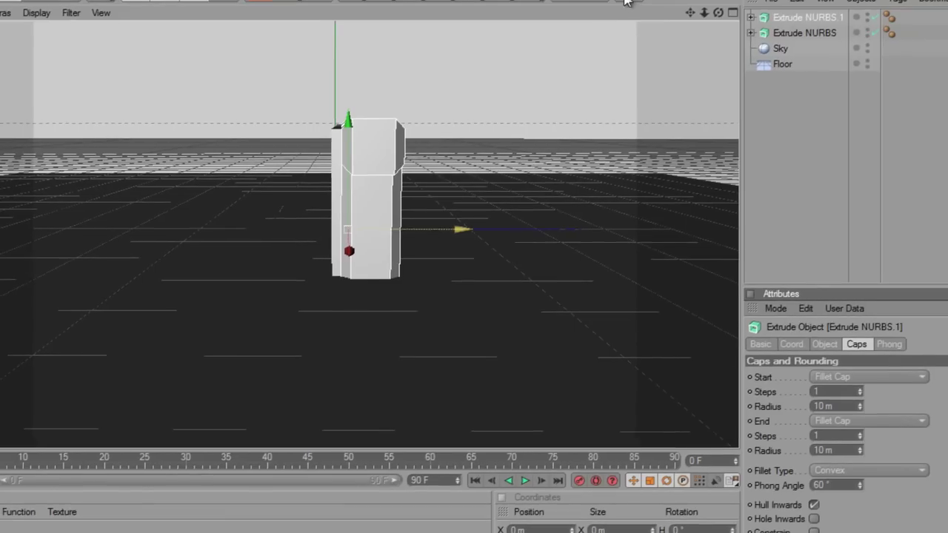
Preview-render the two-layer text from the front to check the filleted outline
{"action": "mouse_move", "coordinate": [474, 273]}
{"action": "left_mouse_down", "text": "alt"}
{"action": "mouse_move", "coordinate": [452, 275]}
{"action": "mouse_move", "coordinate": [493, 281]}
{"action": "mouse_move", "coordinate": [483, 271]}
{"action": "mouse_move", "coordinate": [491, 273]}
{"action": "left_mouse_up", "text": "alt"}
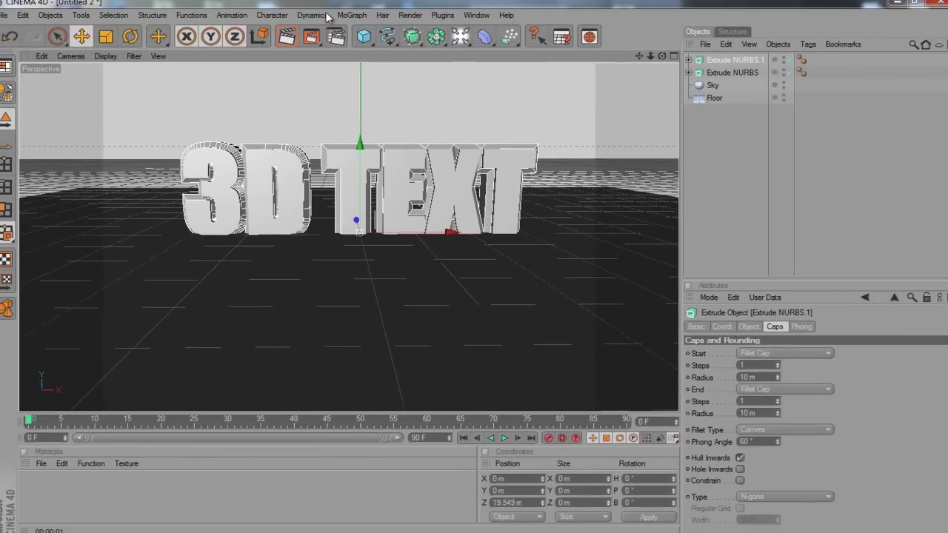
{"action": "left_click", "coordinate": [289, 42]}
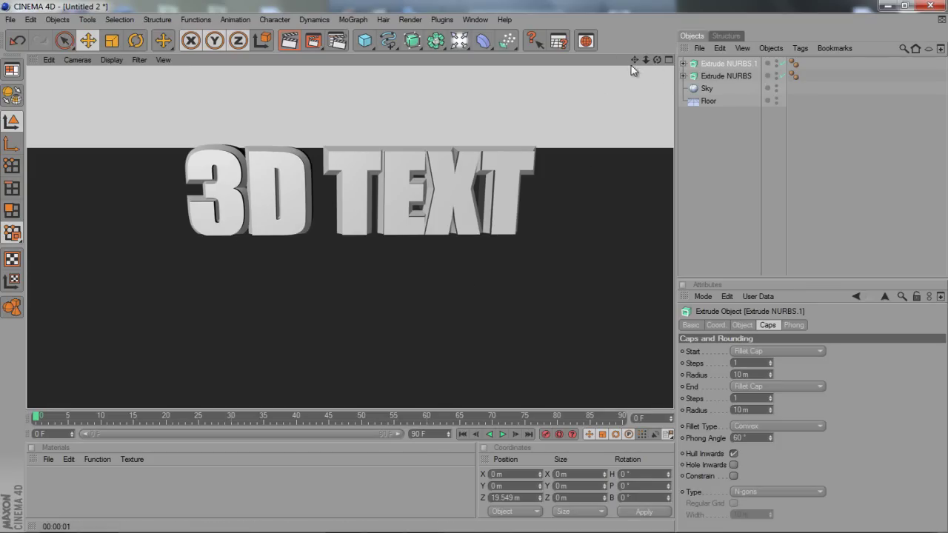
{"action": "left_click", "coordinate": [439, 251]}
Select both Extrude NURBS objects and raise them together above the floor to about 15.4 m in Y
{"action": "left_click", "coordinate": [396, 157]}
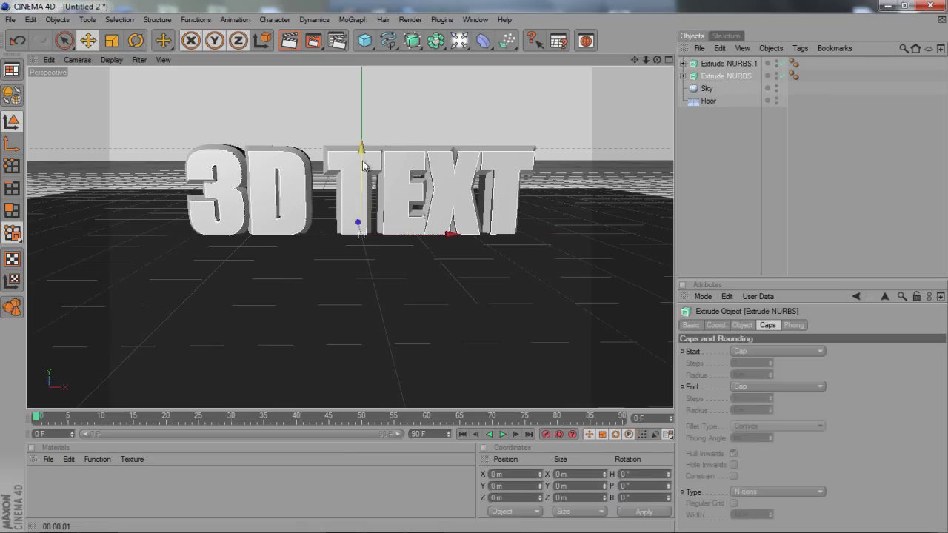
{"action": "mouse_move", "coordinate": [363, 151]}
{"action": "left_mouse_down"}
{"action": "mouse_move", "coordinate": [475, 266]}
{"action": "mouse_move", "coordinate": [362, 143]}
{"action": "mouse_move", "coordinate": [475, 267]}
{"action": "mouse_move", "coordinate": [362, 143]}
{"action": "left_mouse_up"}
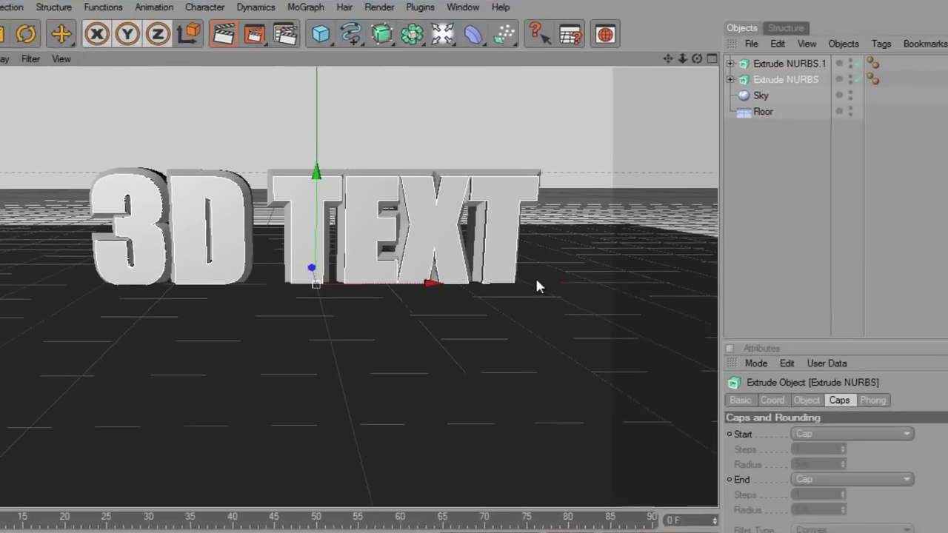
{"action": "left_click", "coordinate": [812, 96]}
{"action": "left_click", "coordinate": [800, 80]}
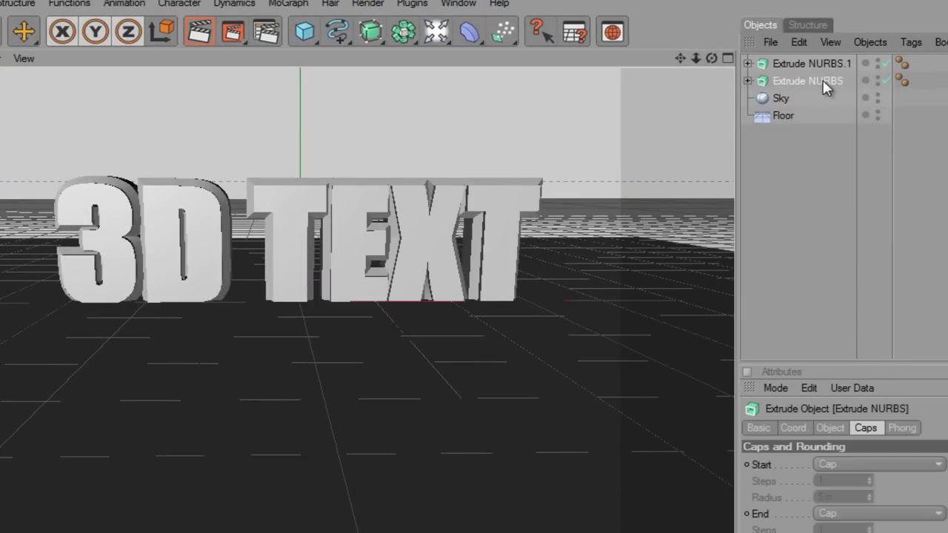
{"action": "left_click", "coordinate": [810, 62], "text": "ctrl"}
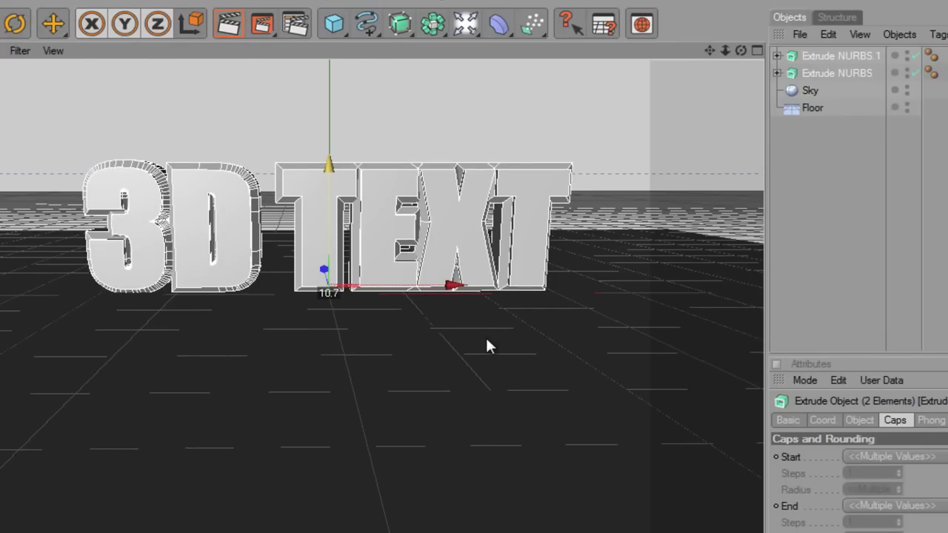
{"action": "left_click_drag", "start_coordinate": [334, 170], "coordinate": [332, 170]}
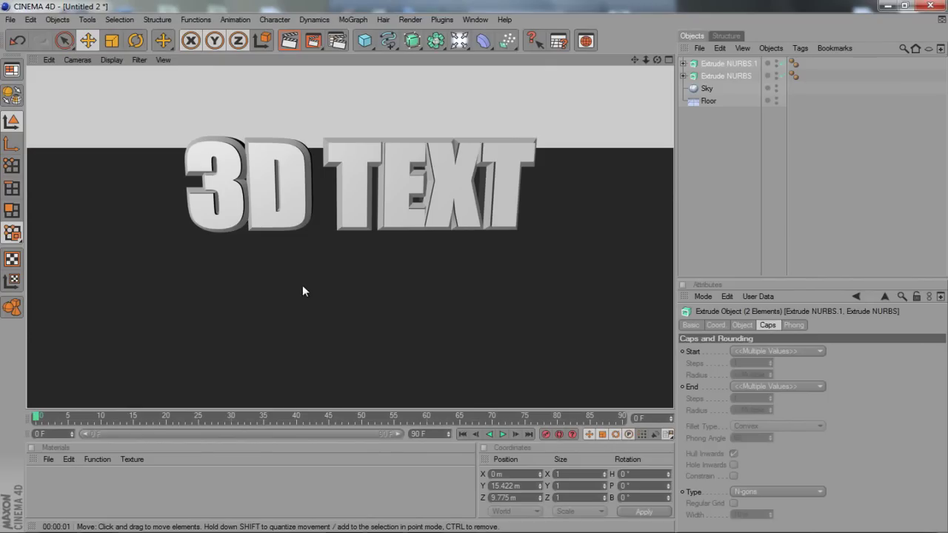
{"action": "left_click", "coordinate": [367, 255]}
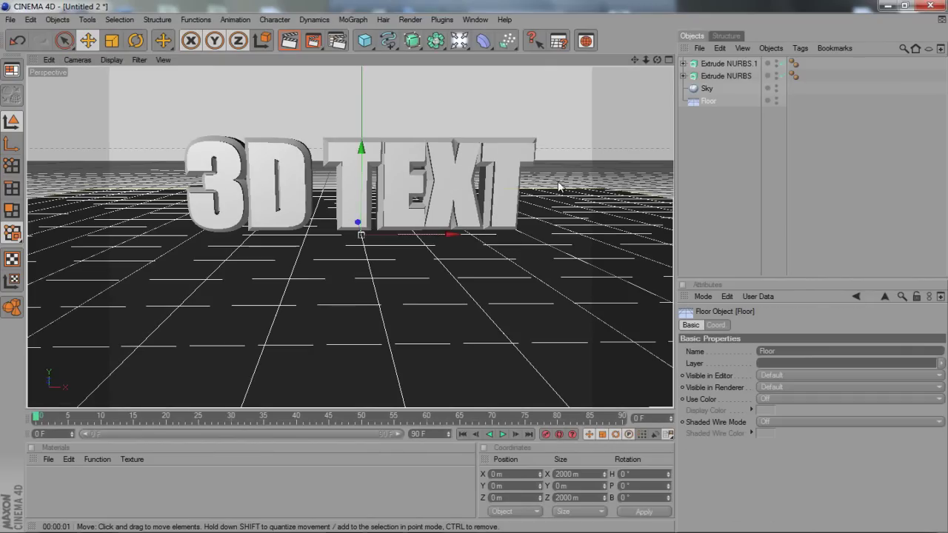
{"action": "left_click", "coordinate": [407, 186]}
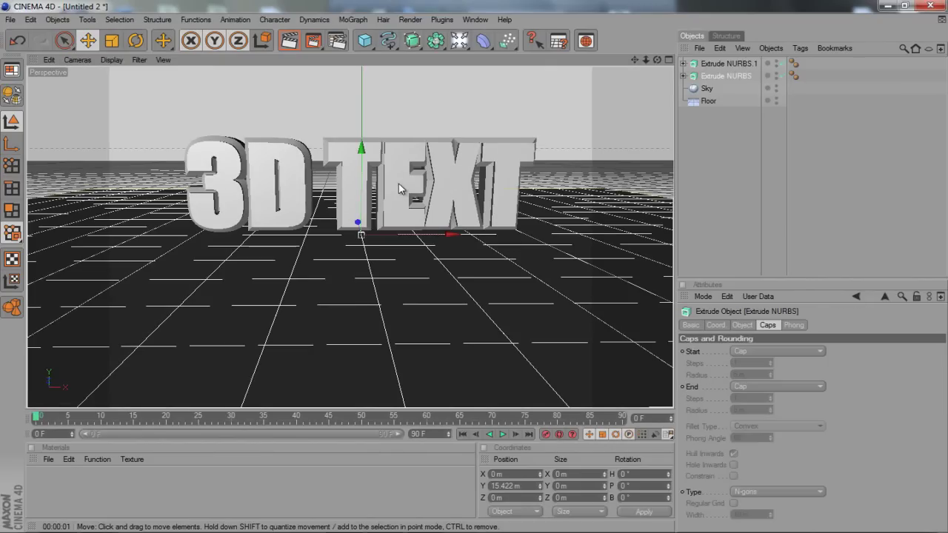
{"action": "left_click", "coordinate": [237, 300]}
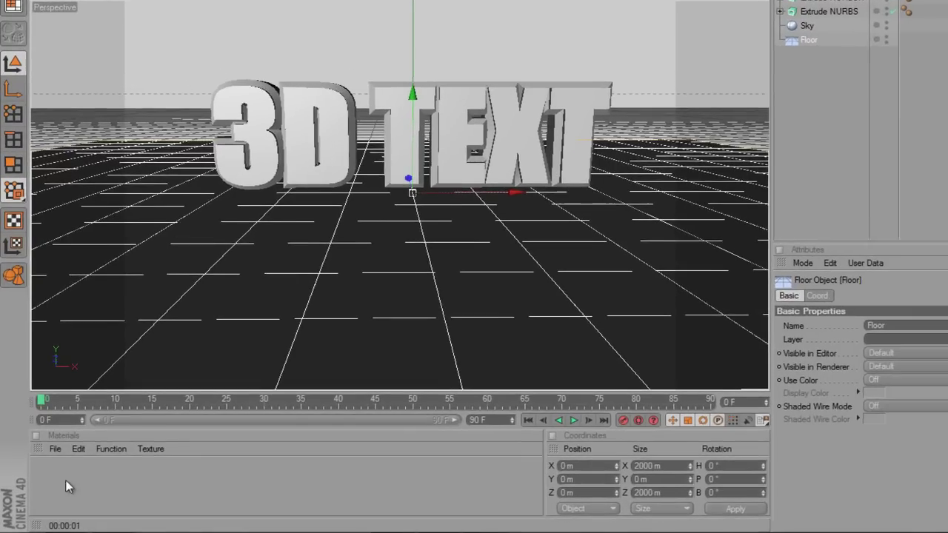
Create a new material and set its color to black (RGB 0, 0, 0)
{"action": "double_click", "coordinate": [120, 480]}
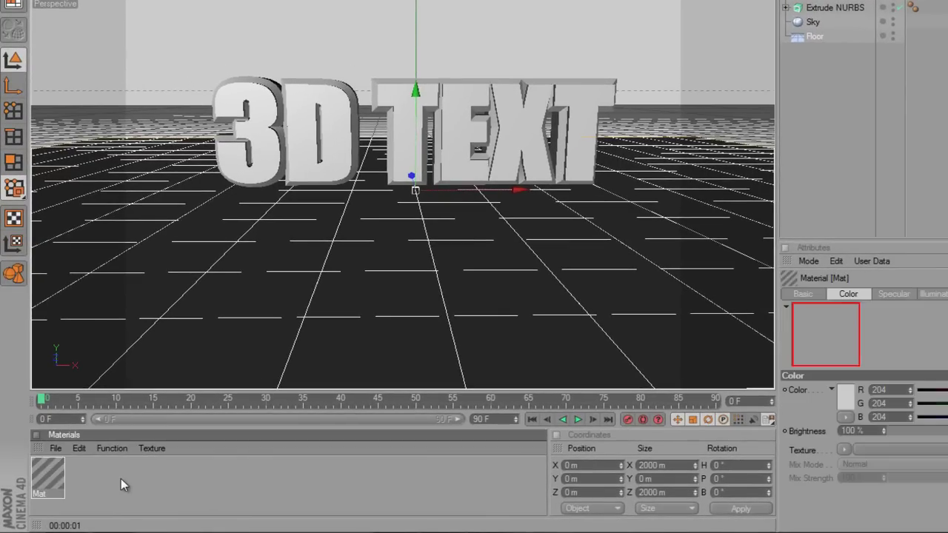
{"action": "double_click", "coordinate": [46, 474]}
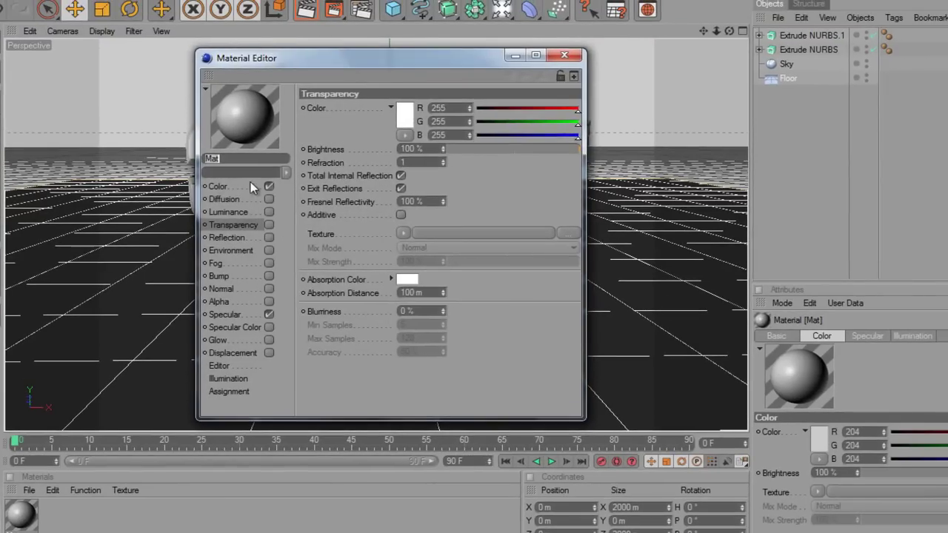
{"action": "left_click", "coordinate": [250, 187]}
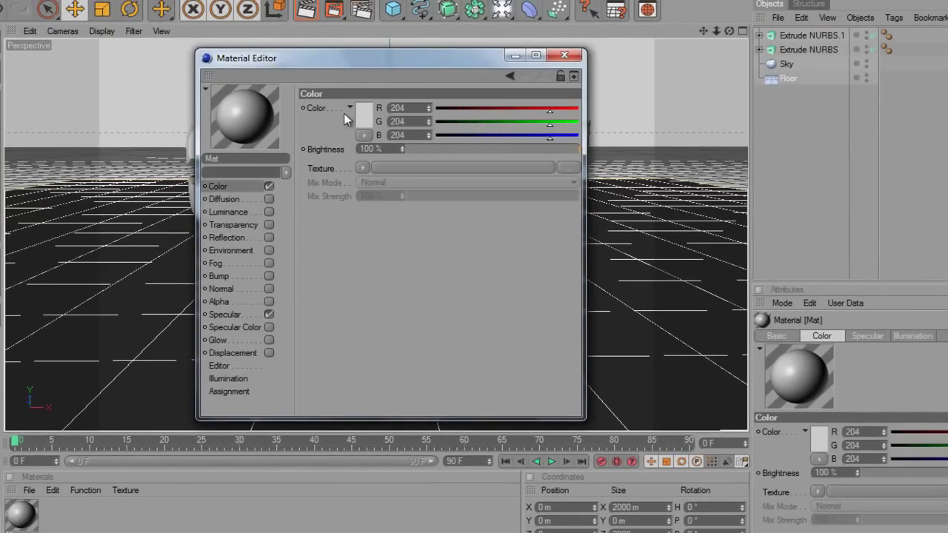
{"action": "left_click", "coordinate": [363, 112]}
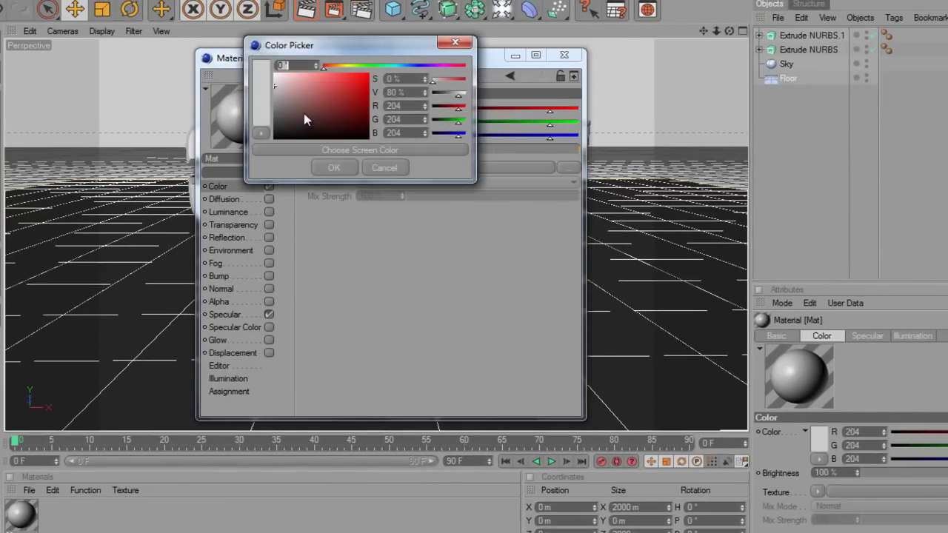
{"action": "left_click", "coordinate": [332, 168]}
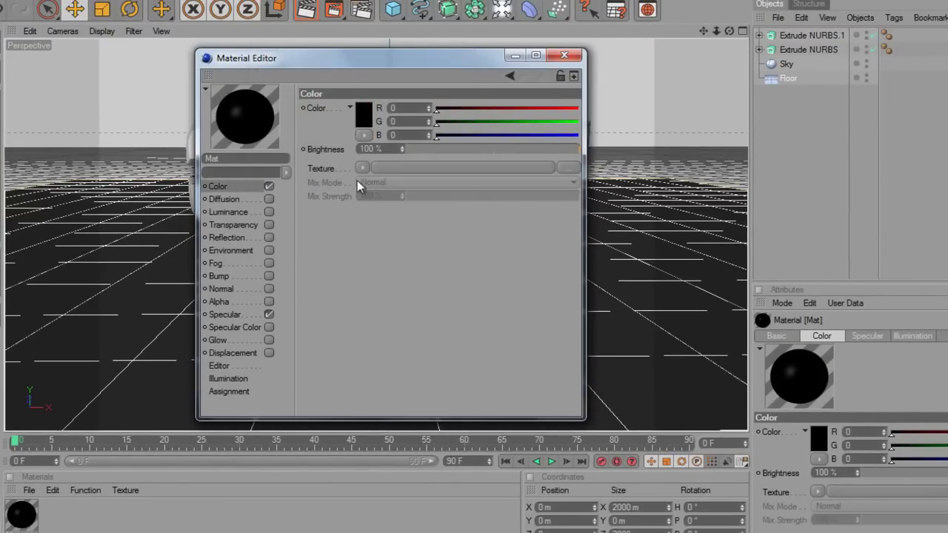
Enable reflection on the black material with 15% brightness, and close the material editor
{"action": "left_click", "coordinate": [245, 237]}
{"action": "left_click", "coordinate": [269, 237]}
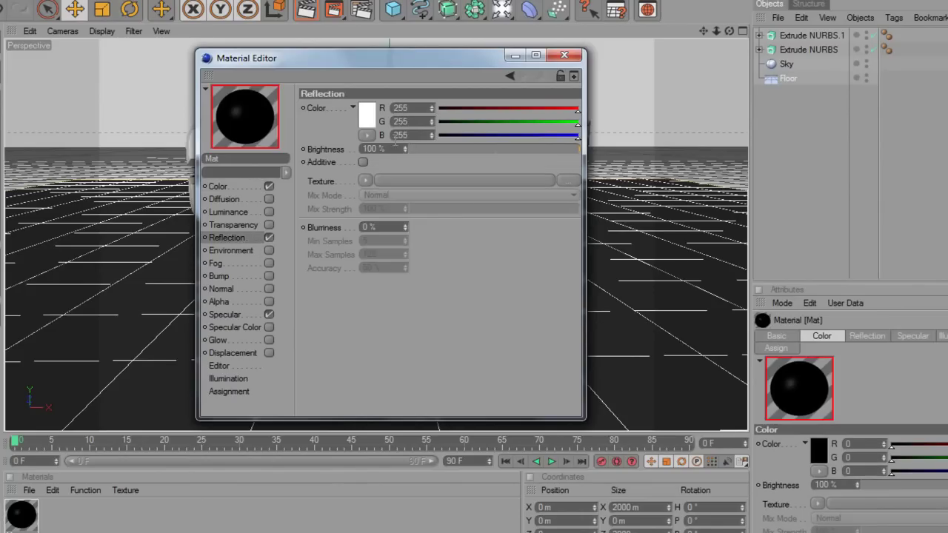
{"action": "double_click", "coordinate": [379, 149]}
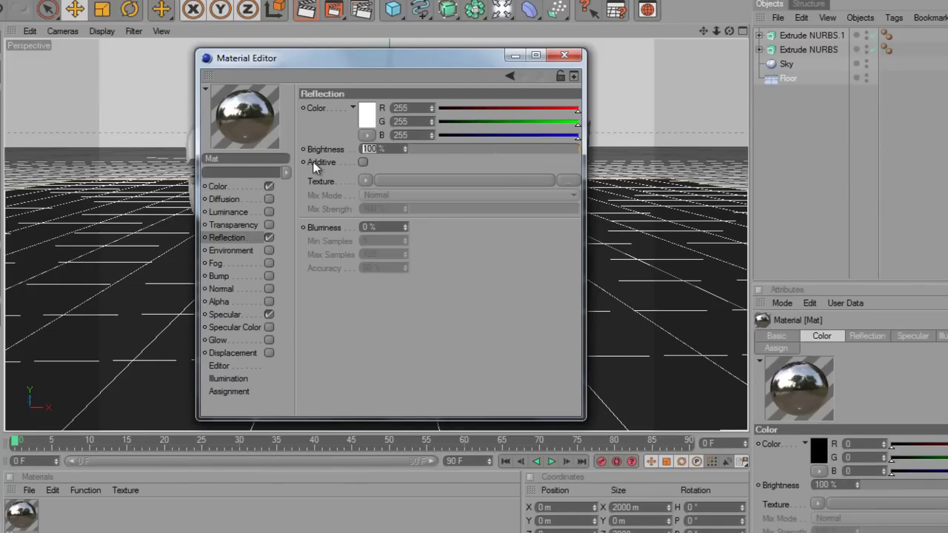
{"action": "type", "text": "15"}
{"action": "key", "text": "Return"}
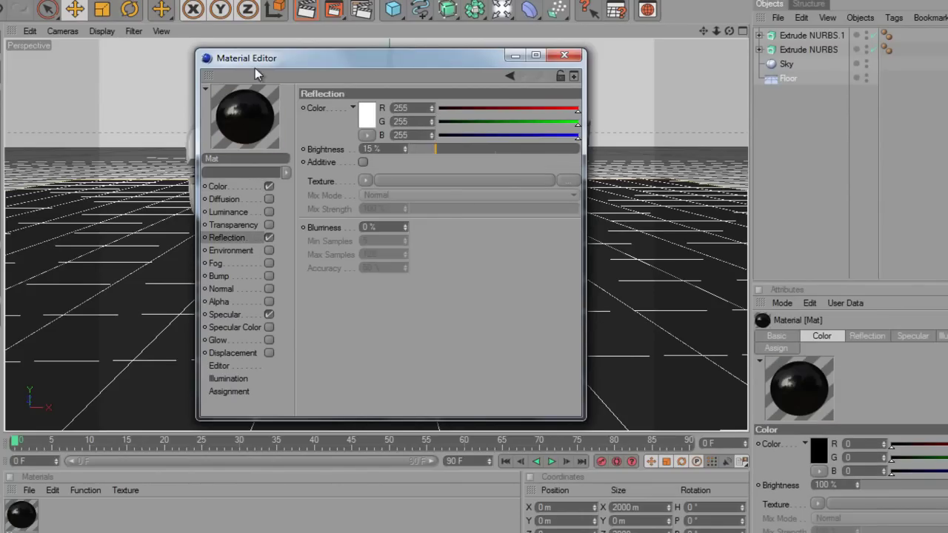
{"action": "left_click", "coordinate": [565, 55]}
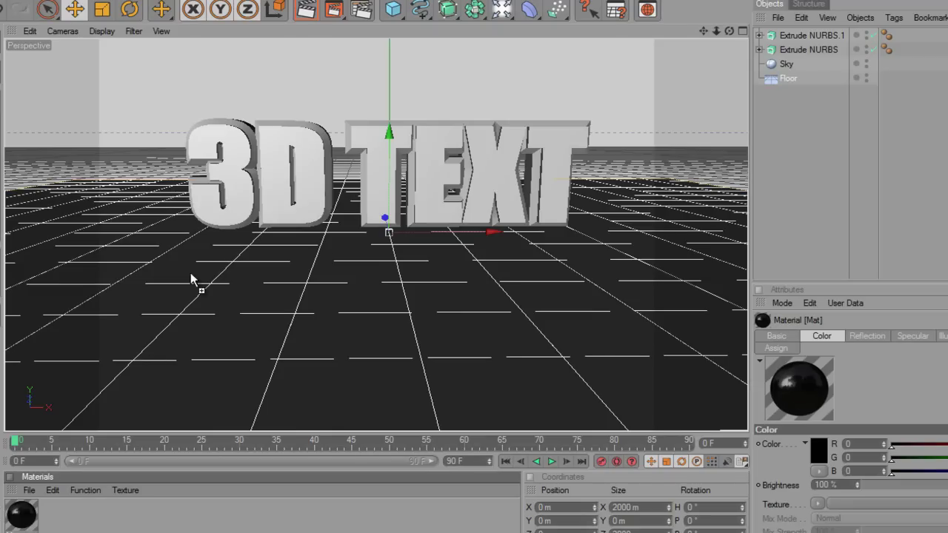
Apply the black reflective material to the front Extrude NURBS text layer and preview-render the view
{"action": "left_click_drag", "start_coordinate": [305, 161], "coordinate": [310, 154]}
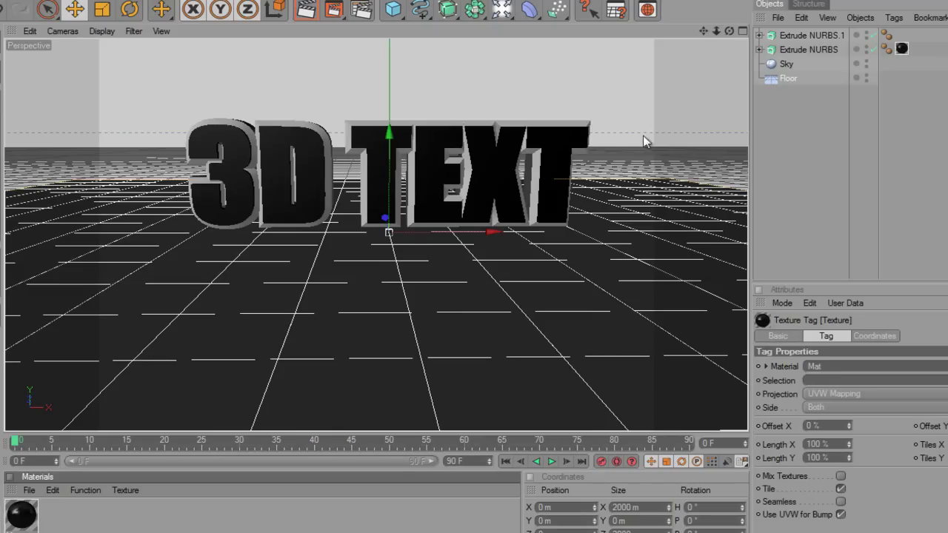
{"action": "left_click", "coordinate": [659, 114]}
{"action": "left_click", "coordinate": [306, 10]}
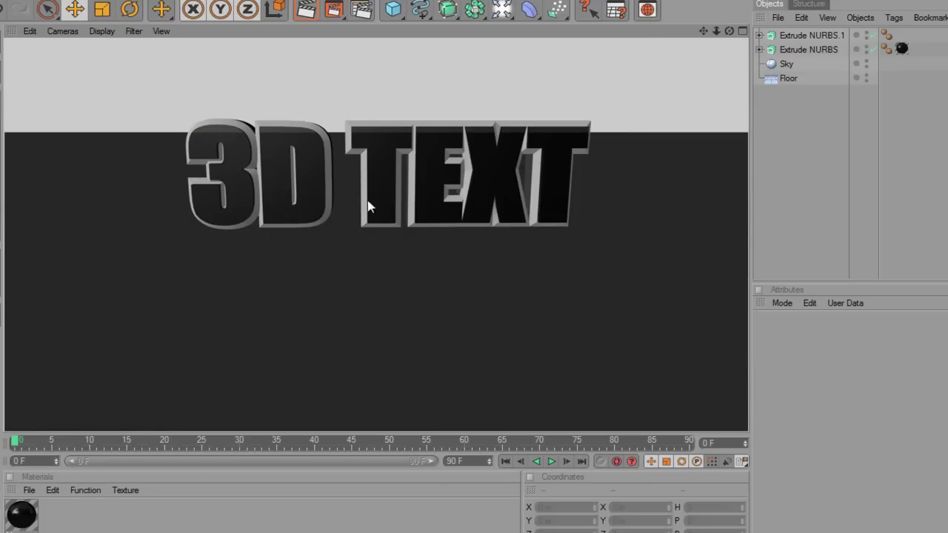
{"action": "left_click_drag", "start_coordinate": [734, 31], "coordinate": [519, 265]}
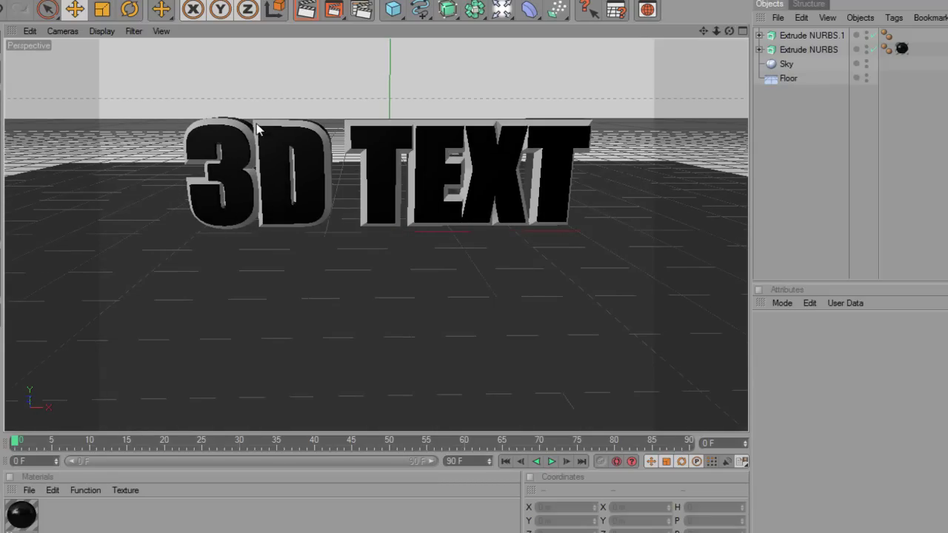
Create a new material and set its color to blue (RGB 22, 15, 219)
{"action": "double_click", "coordinate": [55, 528]}
{"action": "double_click", "coordinate": [20, 515]}
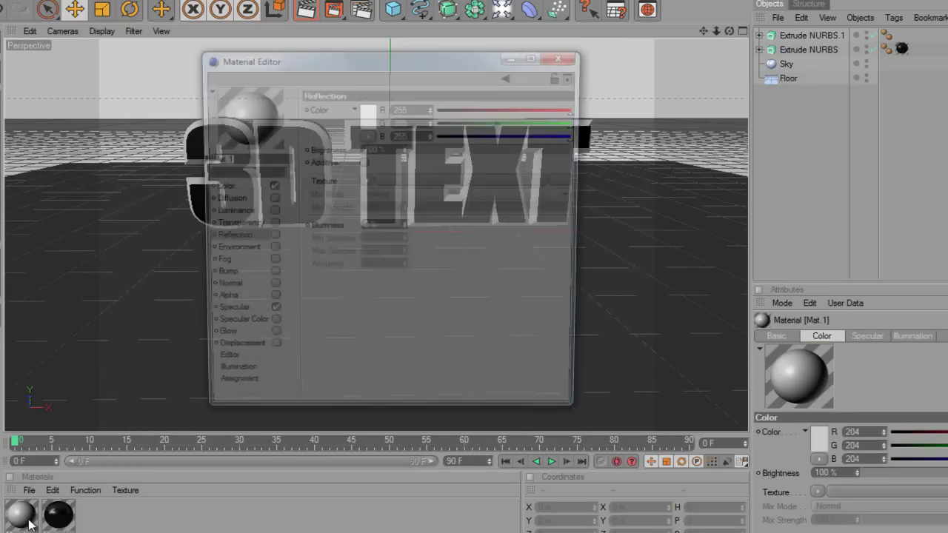
{"action": "left_click", "coordinate": [218, 186]}
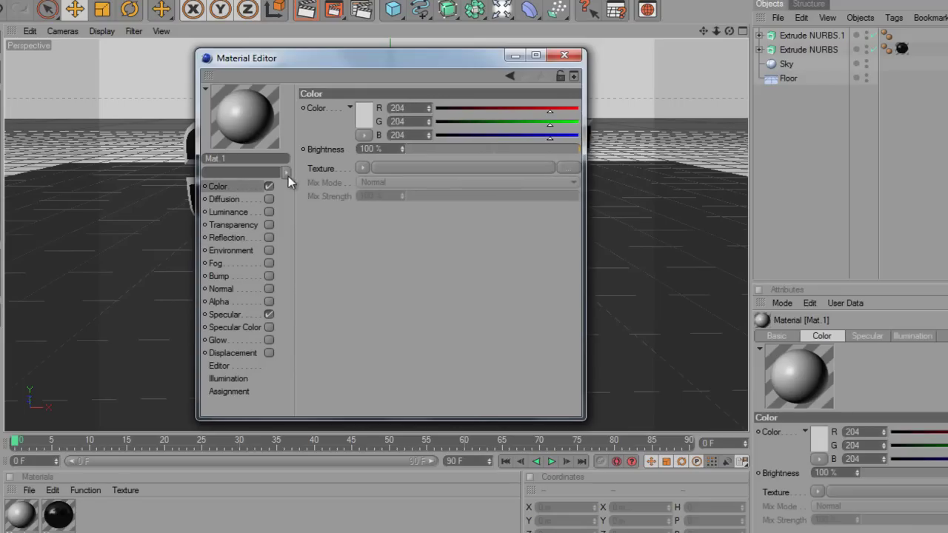
{"action": "left_click_drag", "start_coordinate": [565, 139], "coordinate": [559, 140]}
{"action": "left_click", "coordinate": [369, 114]}
{"action": "left_click", "coordinate": [426, 72]}
{"action": "mouse_move", "coordinate": [340, 97]}
{"action": "left_mouse_down"}
{"action": "mouse_move", "coordinate": [366, 89]}
{"action": "mouse_move", "coordinate": [387, 97]}
{"action": "mouse_move", "coordinate": [375, 82]}
{"action": "left_mouse_up"}
{"action": "left_click", "coordinate": [340, 171]}
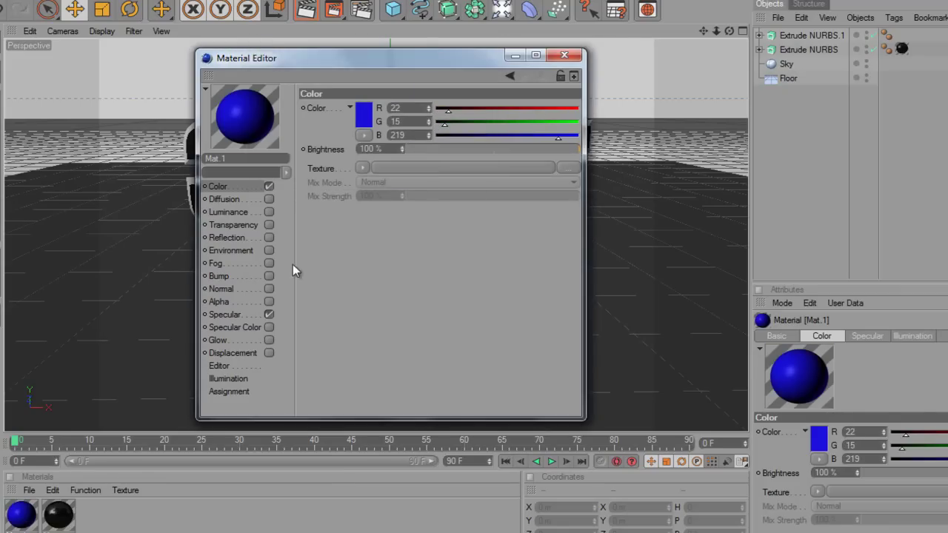
Enable reflection on the blue material with 15% brightness, and close the material editor
{"action": "left_click", "coordinate": [268, 237]}
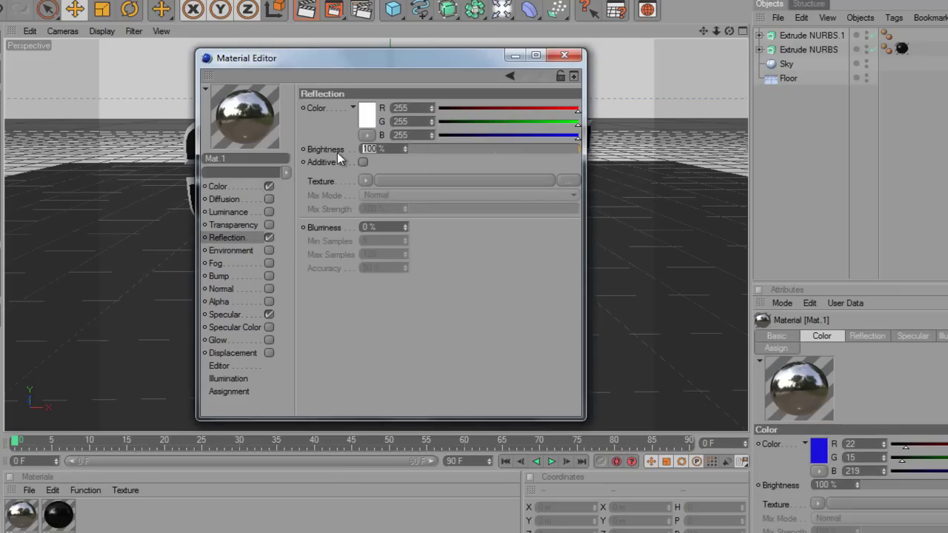
{"action": "type", "text": "15"}
{"action": "key", "text": "Return"}
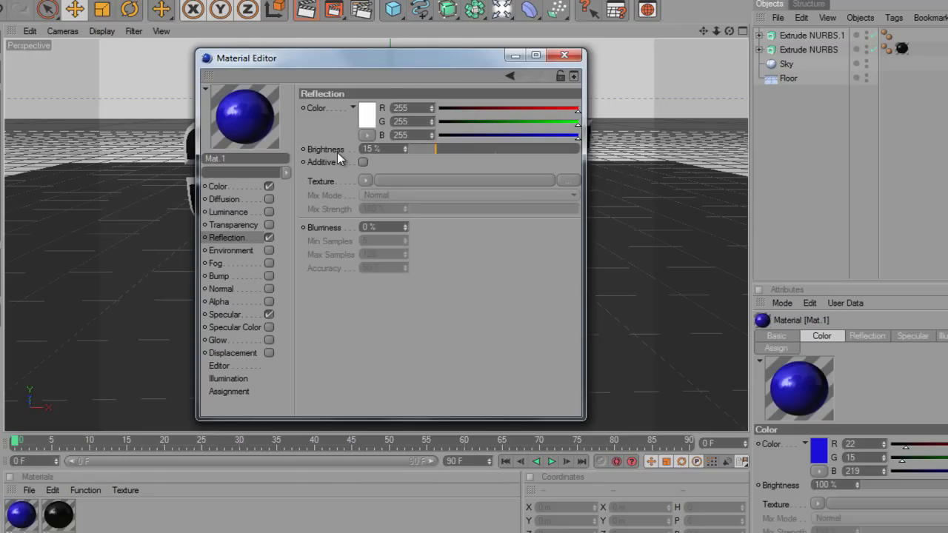
{"action": "left_click", "coordinate": [564, 54]}
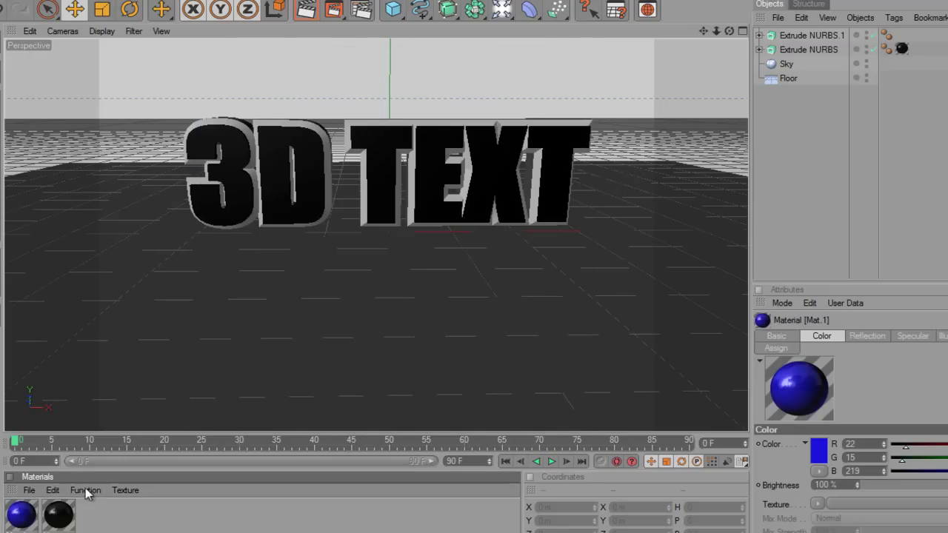
Apply the blue reflective material to the rear text layer, Extrude NURBS.1, and preview-render the view
{"action": "left_click_drag", "start_coordinate": [21, 516], "coordinate": [269, 123]}
{"action": "left_click", "coordinate": [656, 289]}
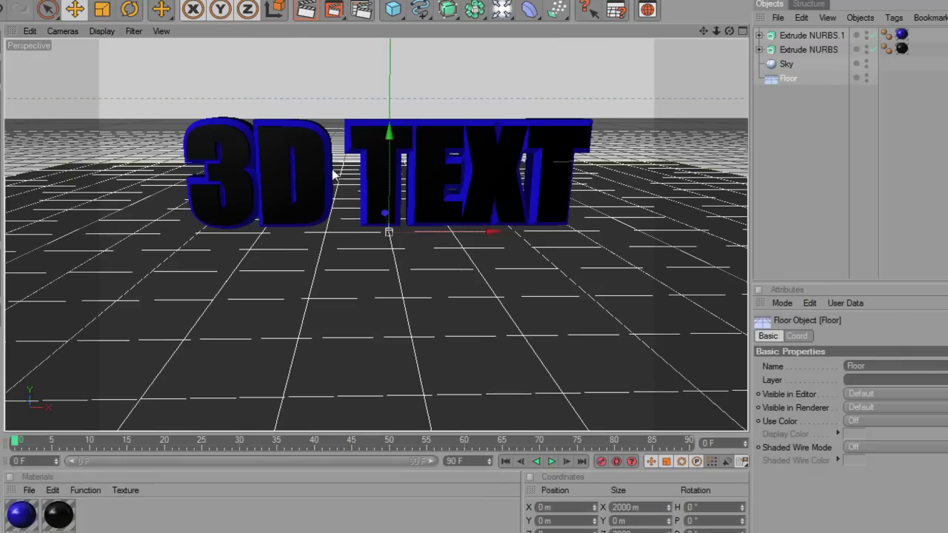
{"action": "key", "text": "ctrl+r"}
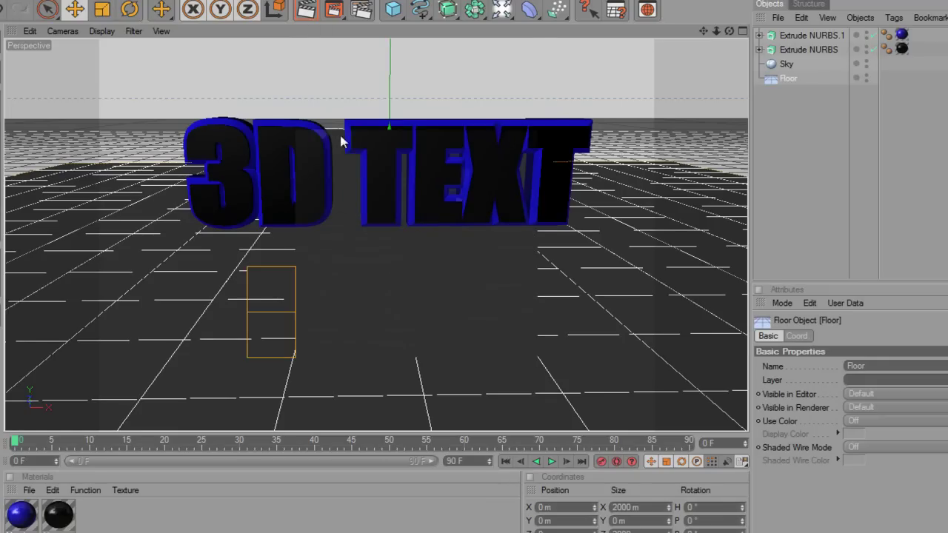
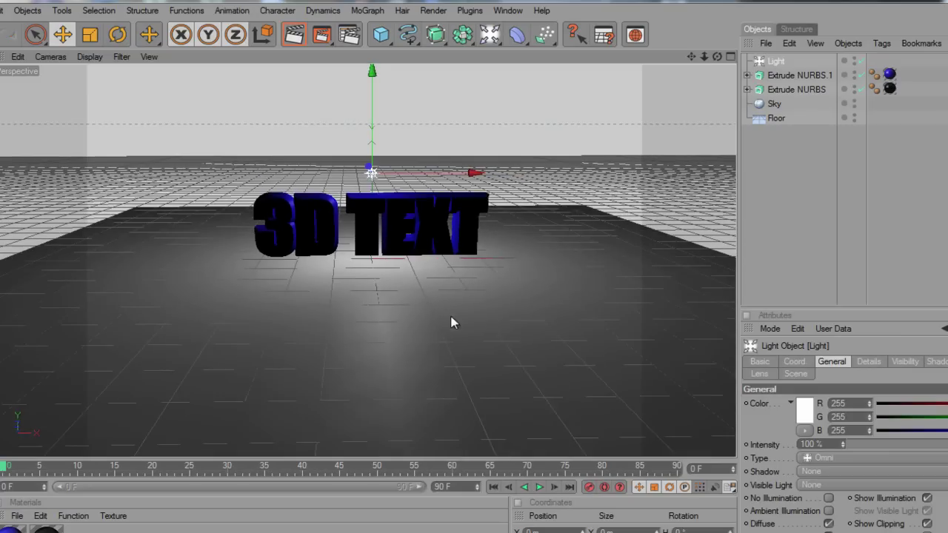
Raise the light along the Y axis well above the text, and preview-render a closer view of the lettering
{"action": "scroll", "coordinate": [429, 292], "scroll_direction": "down", "scroll_amount": 2}
{"action": "left_click_drag", "start_coordinate": [371, 106], "coordinate": [372, 63]}
{"action": "left_click_drag", "start_coordinate": [507, 294], "coordinate": [507, 293]}
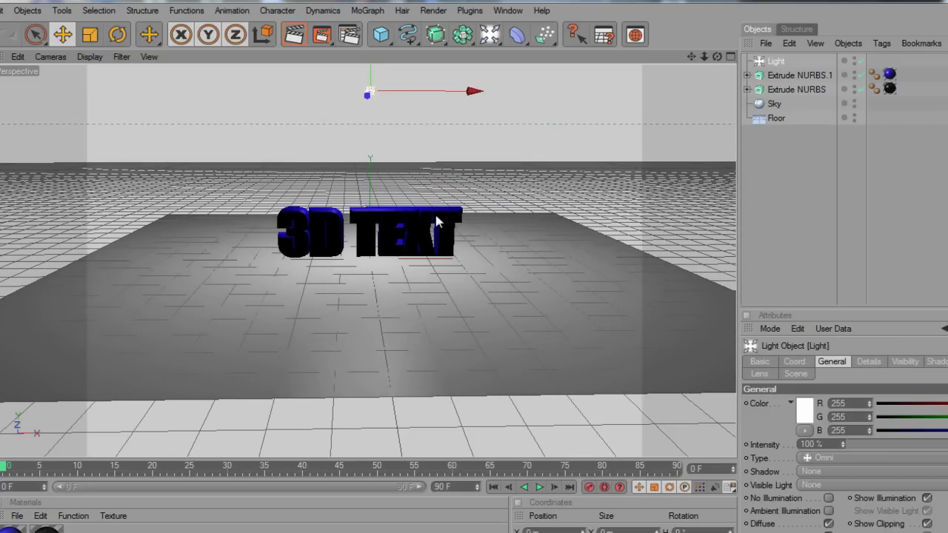
{"action": "scroll", "coordinate": [482, 338], "scroll_direction": "up", "scroll_amount": 3}
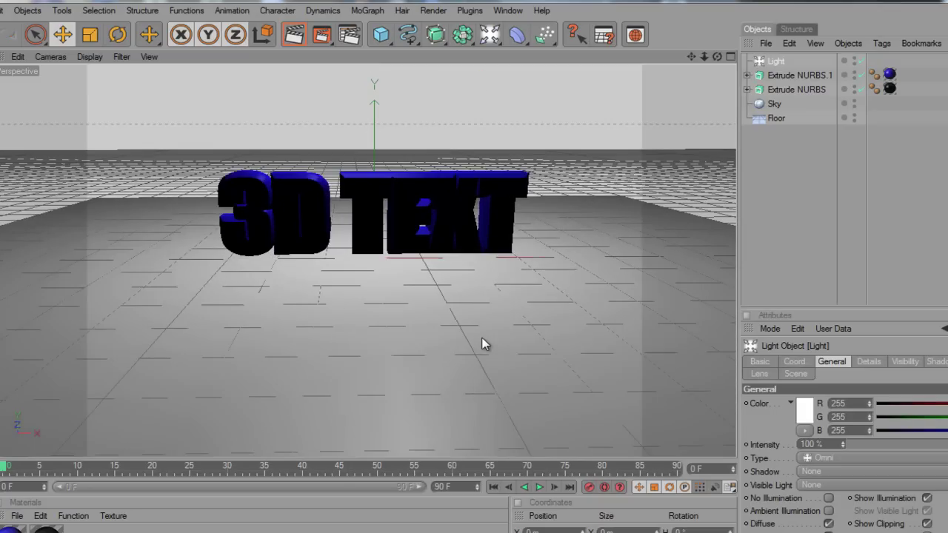
{"action": "scroll", "coordinate": [482, 343], "scroll_direction": "up", "scroll_amount": 2}
{"action": "scroll", "coordinate": [482, 344], "scroll_direction": "up", "scroll_amount": 1}
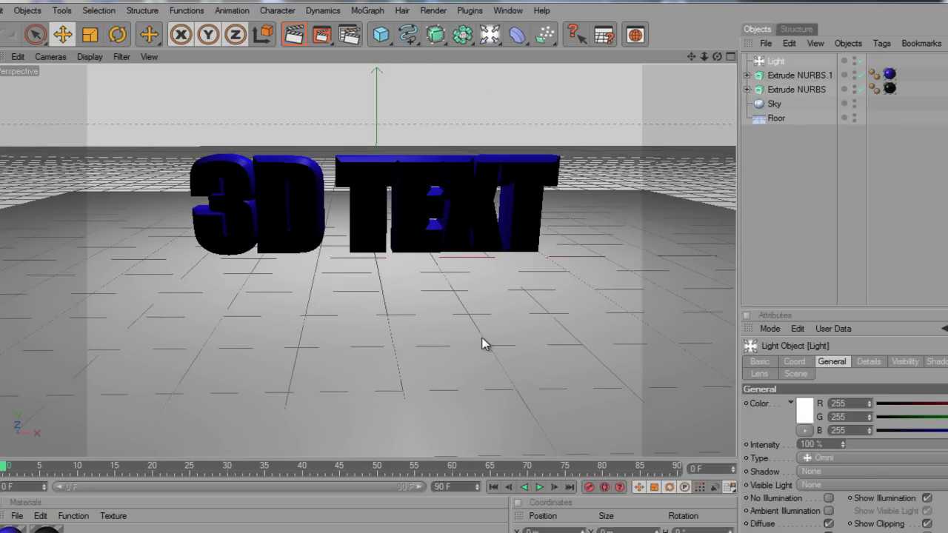
{"action": "left_click", "coordinate": [296, 37]}
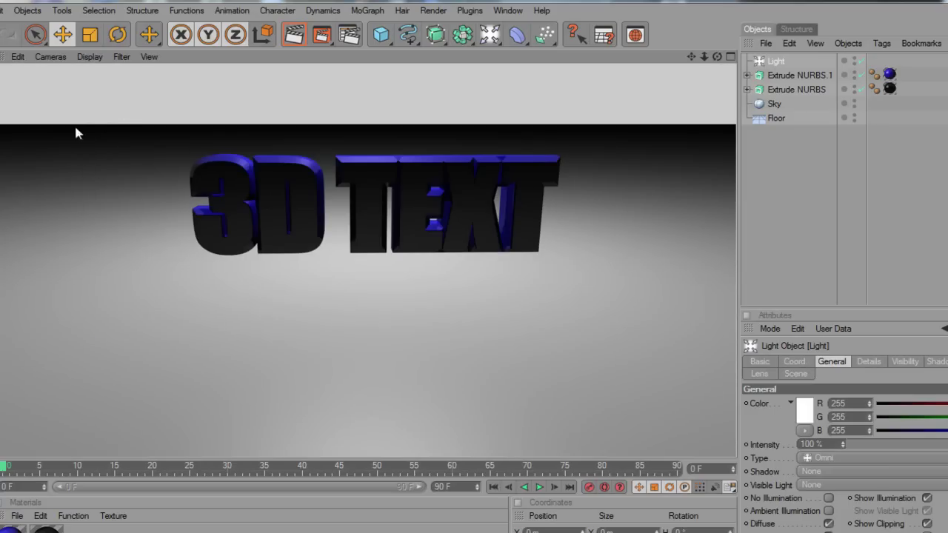
{"action": "left_click", "coordinate": [374, 337]}
{"action": "scroll", "coordinate": [386, 337], "scroll_direction": "down", "scroll_amount": 4}
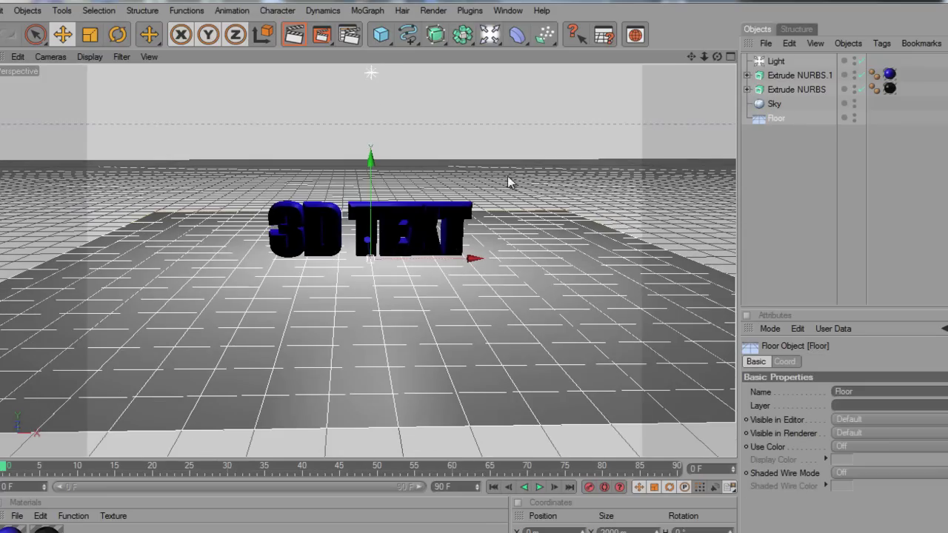
{"action": "left_click_drag", "start_coordinate": [717, 56], "coordinate": [504, 290]}
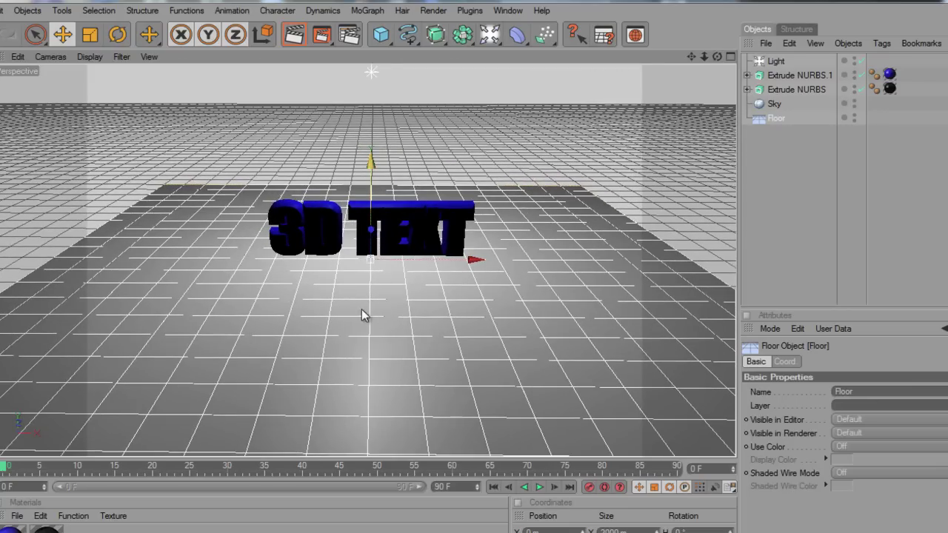
{"action": "left_click_drag", "start_coordinate": [717, 58], "coordinate": [516, 300]}
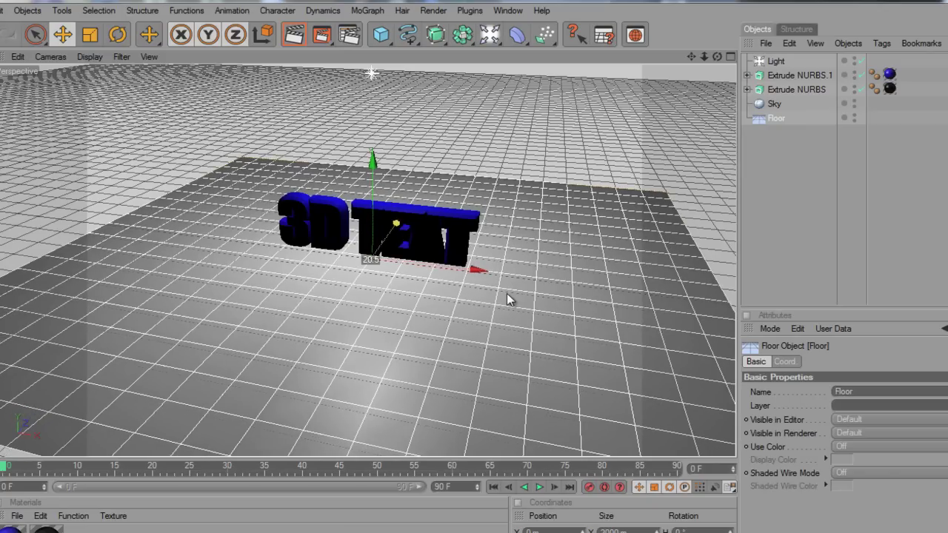
{"action": "key", "text": "ctrl+z"}
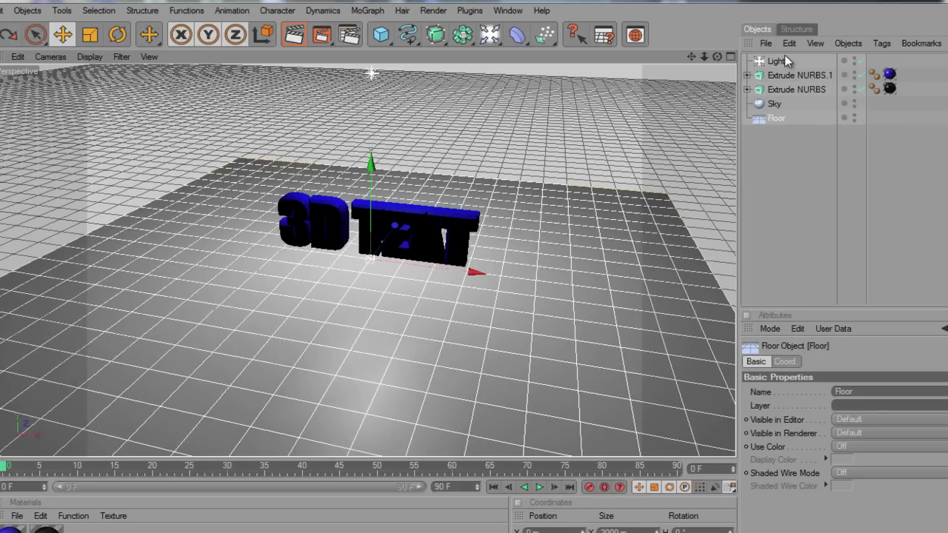
Select the light, move it slightly back along the Z axis, and preview-render the text from the front
{"action": "left_click", "coordinate": [785, 57]}
{"action": "scroll", "coordinate": [386, 116], "scroll_direction": "down", "scroll_amount": 3}
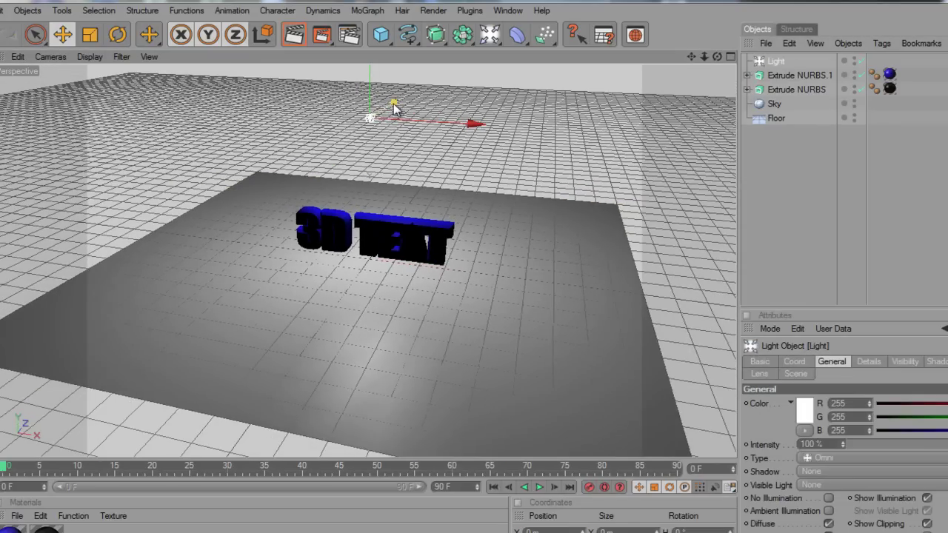
{"action": "left_click_drag", "start_coordinate": [395, 104], "coordinate": [400, 97]}
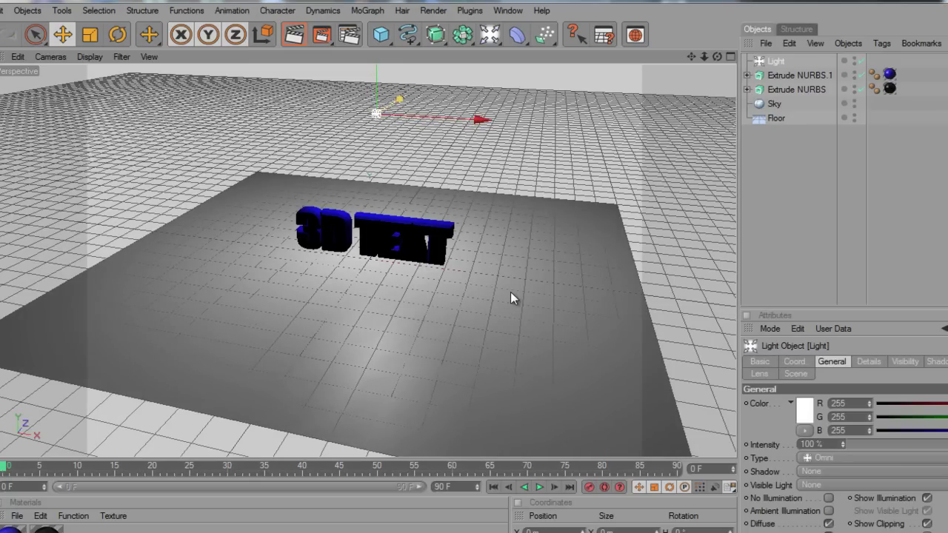
{"action": "left_click_drag", "start_coordinate": [714, 57], "coordinate": [508, 296]}
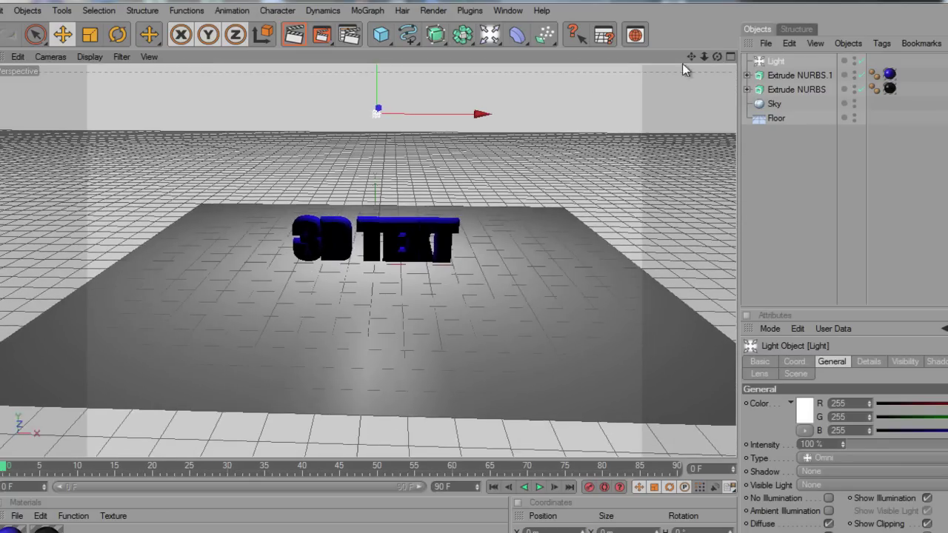
{"action": "left_click_drag", "start_coordinate": [684, 69], "coordinate": [582, 86]}
{"action": "left_click_drag", "start_coordinate": [713, 58], "coordinate": [508, 296]}
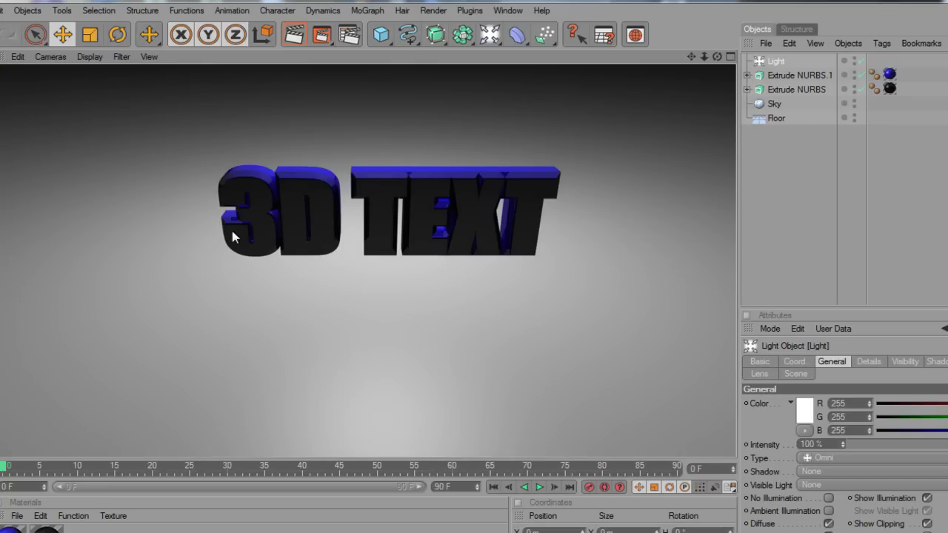
Preview-render the lit text from a low camera angle and again from a slightly higher one to check the lighting
{"action": "scroll", "coordinate": [398, 254], "scroll_direction": "down", "scroll_amount": 2}
{"action": "scroll", "coordinate": [420, 250], "scroll_direction": "up", "scroll_amount": 1}
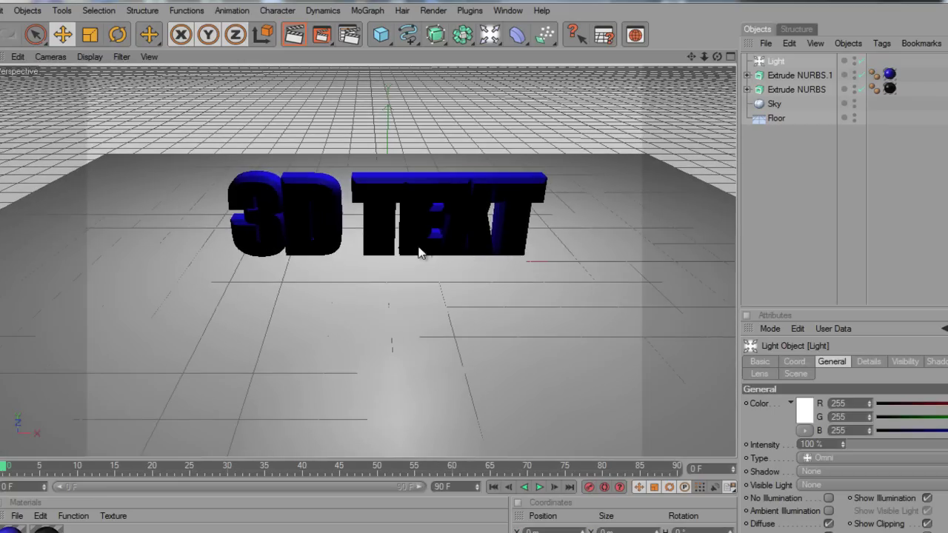
{"action": "left_click_drag", "start_coordinate": [717, 56], "coordinate": [507, 294]}
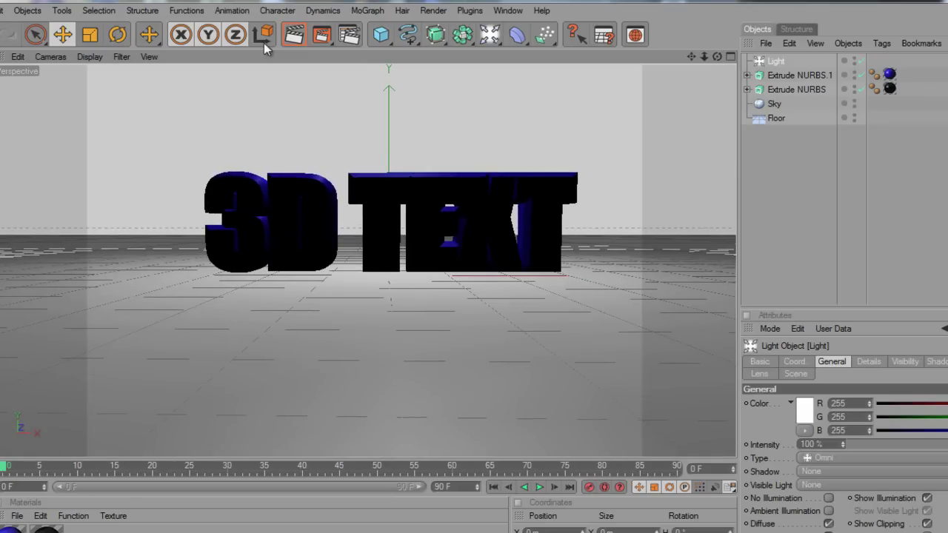
{"action": "key", "text": "ctrl+r"}
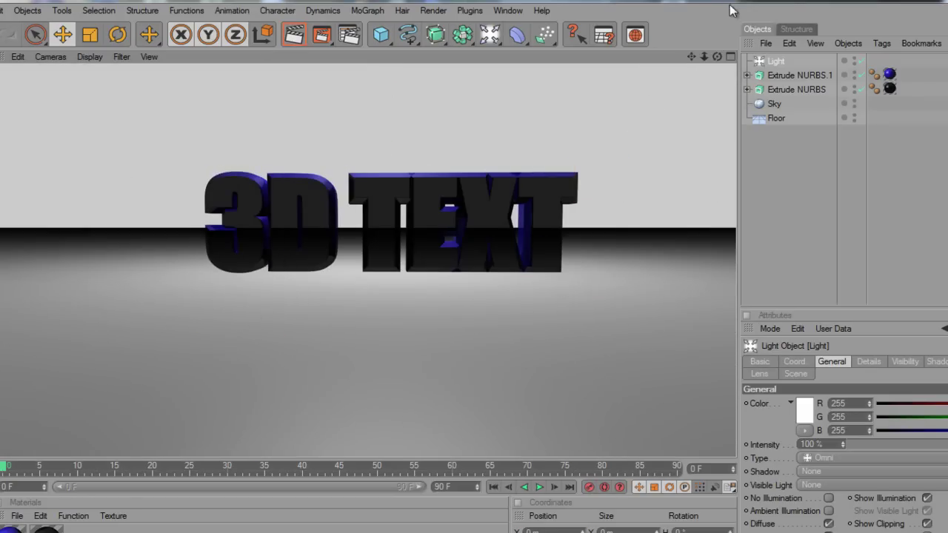
{"action": "left_click_drag", "start_coordinate": [719, 55], "coordinate": [508, 299]}
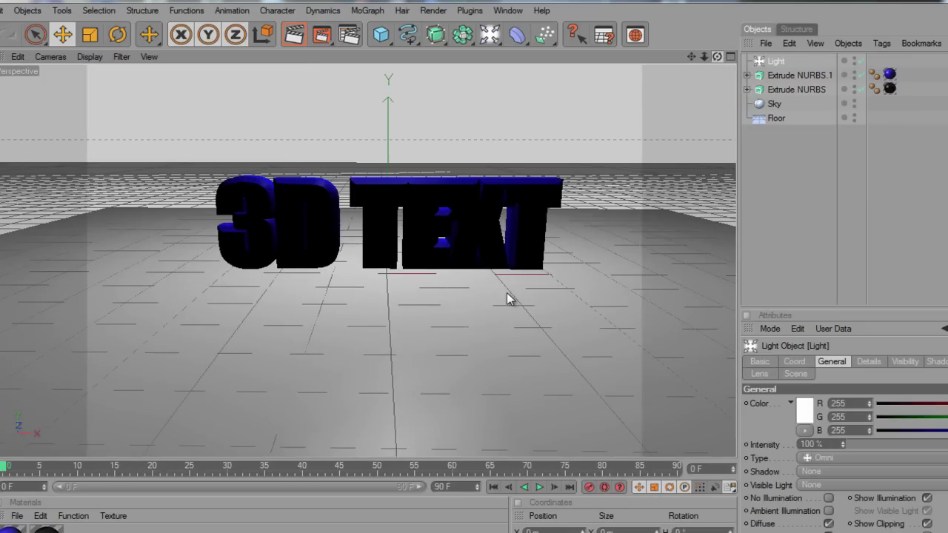
{"action": "left_click", "coordinate": [294, 34]}
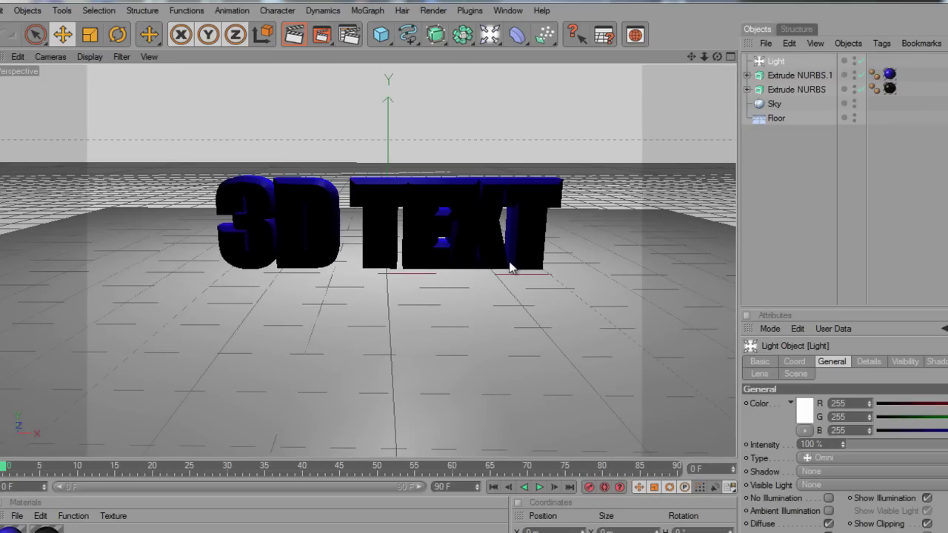